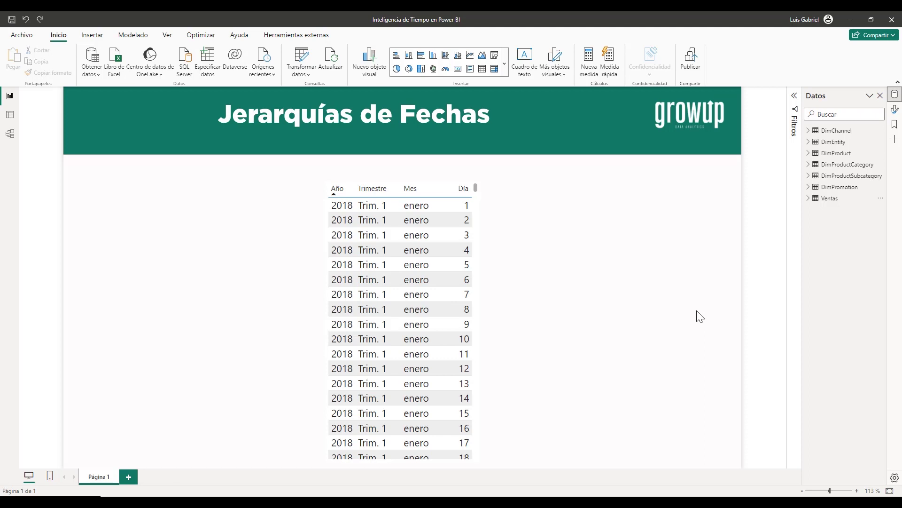
Add a table visual with the Ventas DateKey date hierarchy beside the existing table on the report page.
left_click(806, 201)
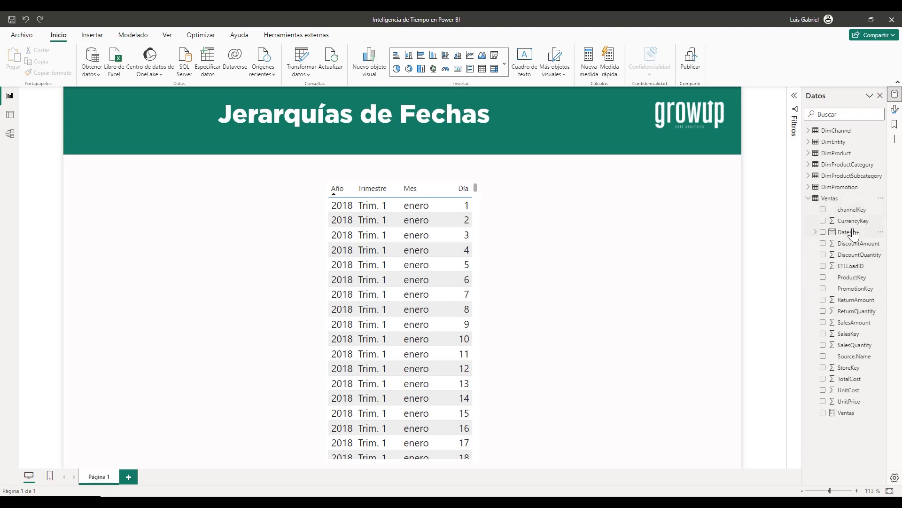
left_click_drag(846, 233, 546, 199)
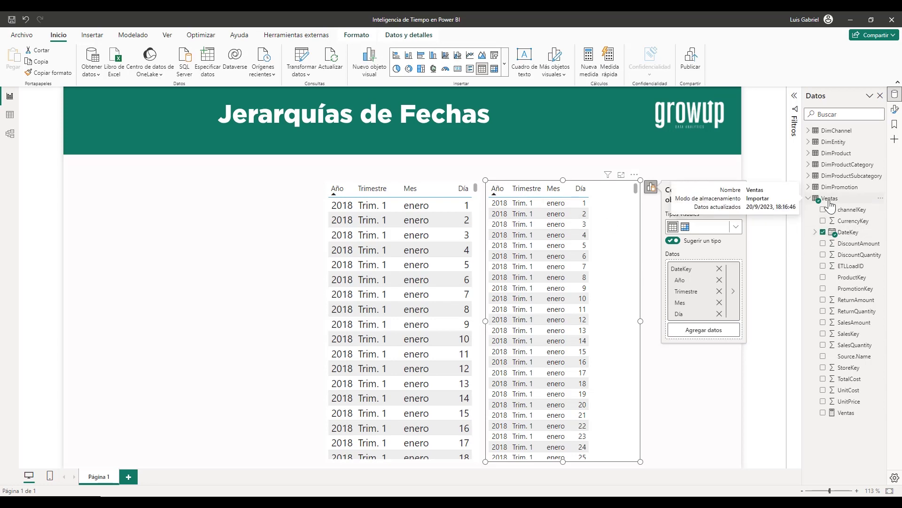
Inspect the DateKey column of the Ventas table in the table view and return to the report.
left_click(10, 114)
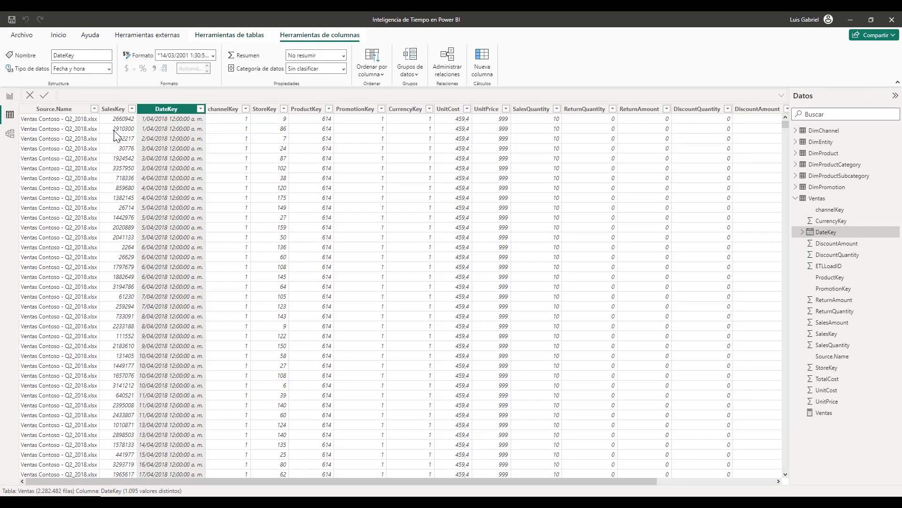
left_click(820, 199)
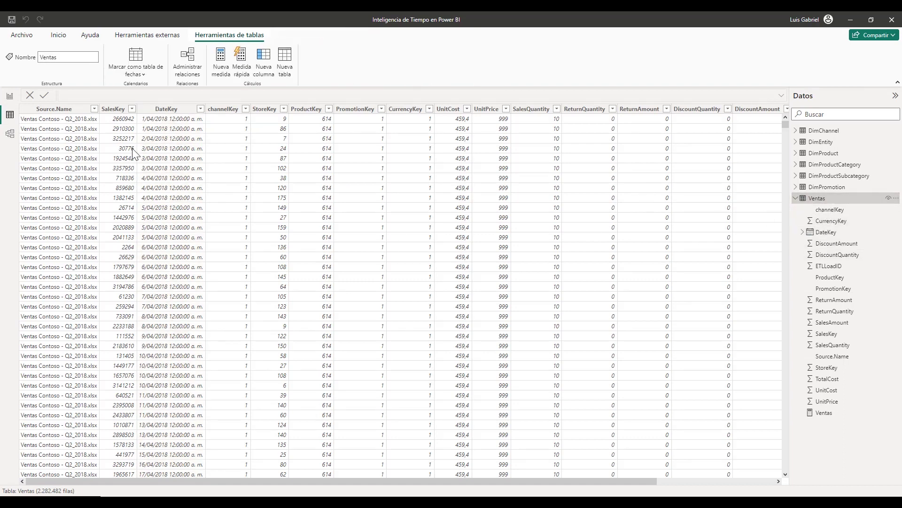
left_click(116, 109)
left_click(157, 109)
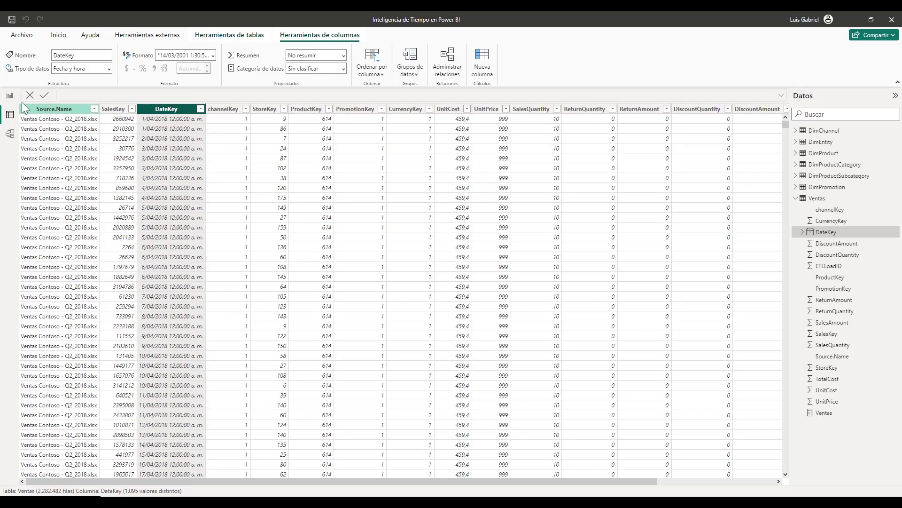
left_click(9, 96)
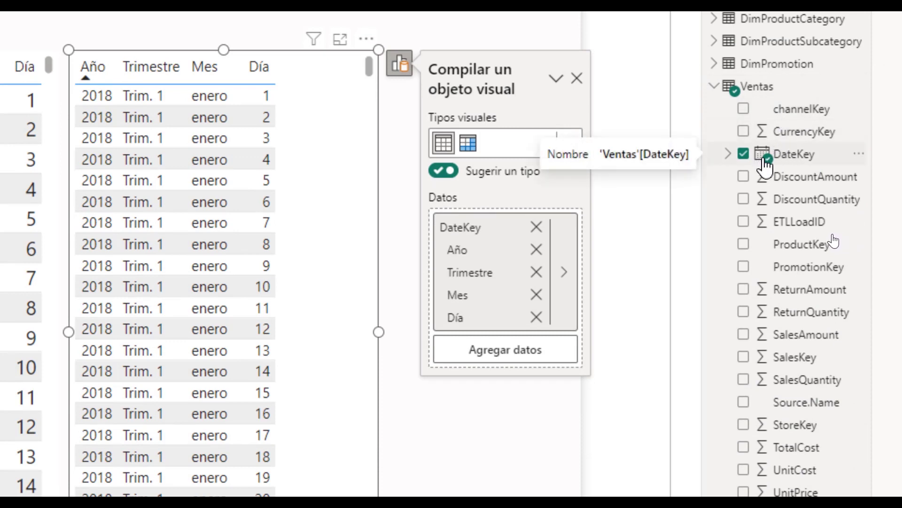
Expand the Ventas DateKey field down to its date hierarchy levels, widening the data pane to show the full names.
left_click(728, 155)
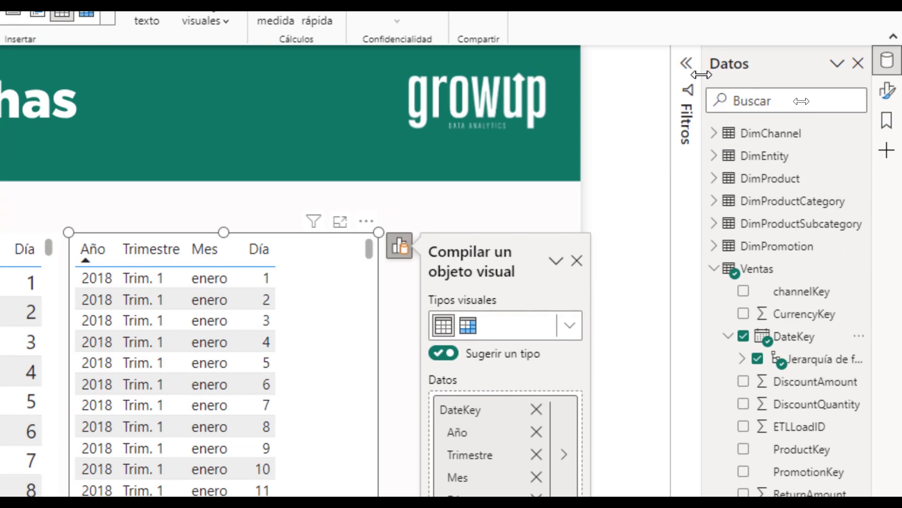
left_click_drag(705, 74, 689, 74)
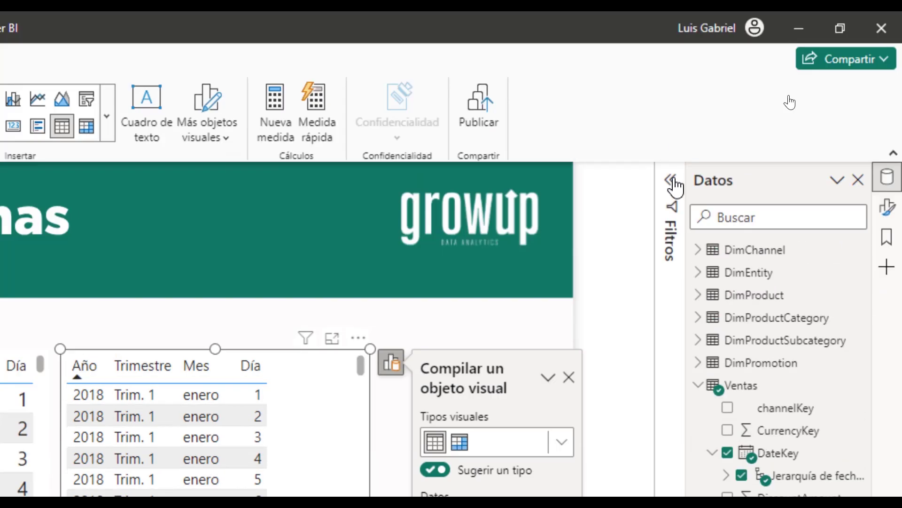
left_click_drag(685, 186, 656, 183)
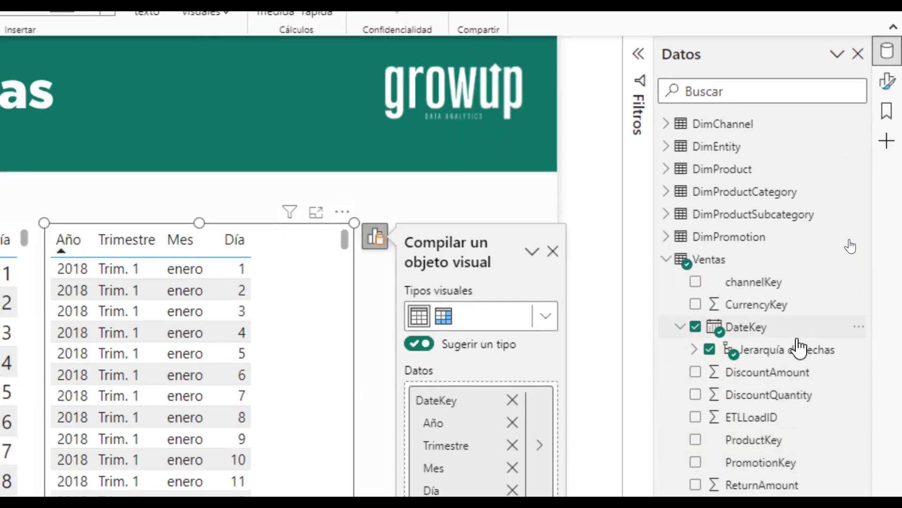
left_click(694, 351)
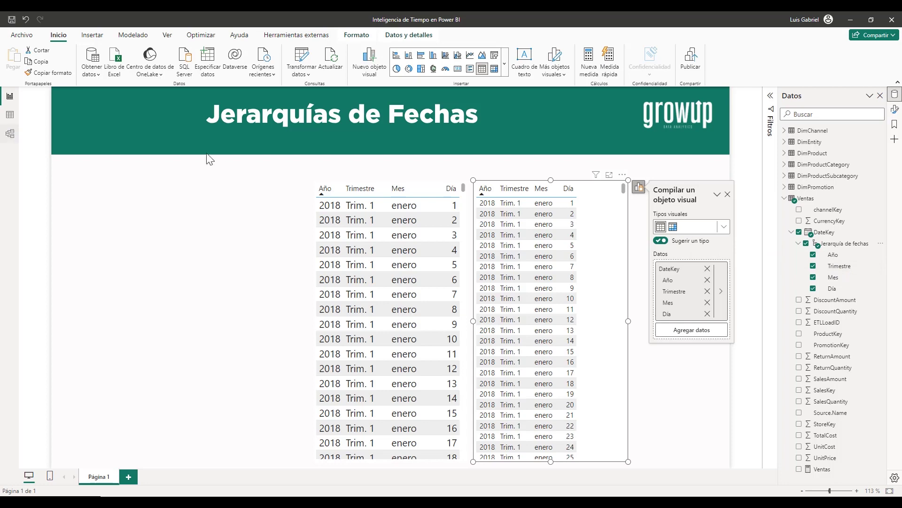
Compare the DateKey source column in the table view with its hierarchy in the report, and collapse the DateKey field.
left_click(10, 114)
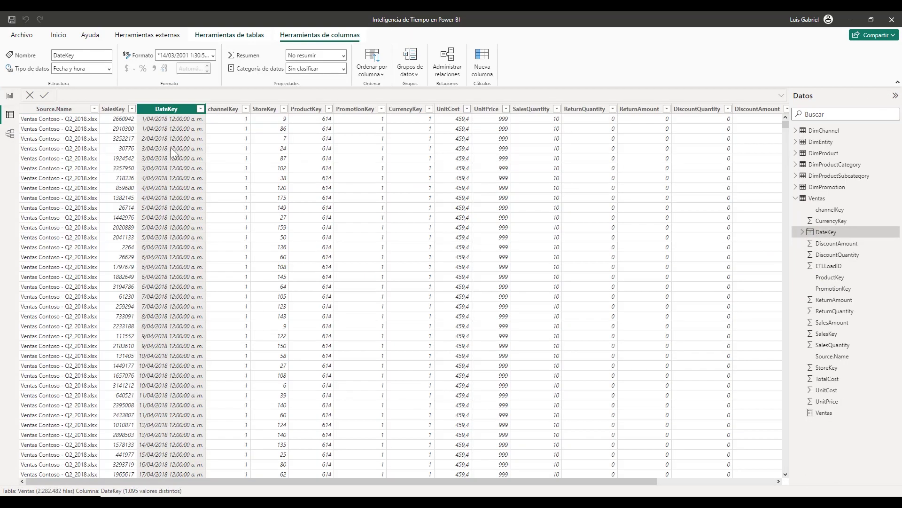
left_click(10, 95)
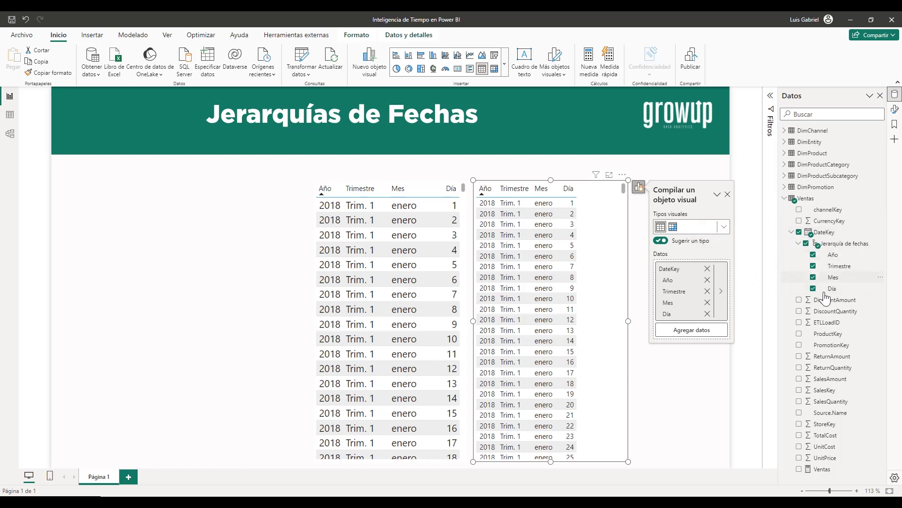
left_click(792, 232)
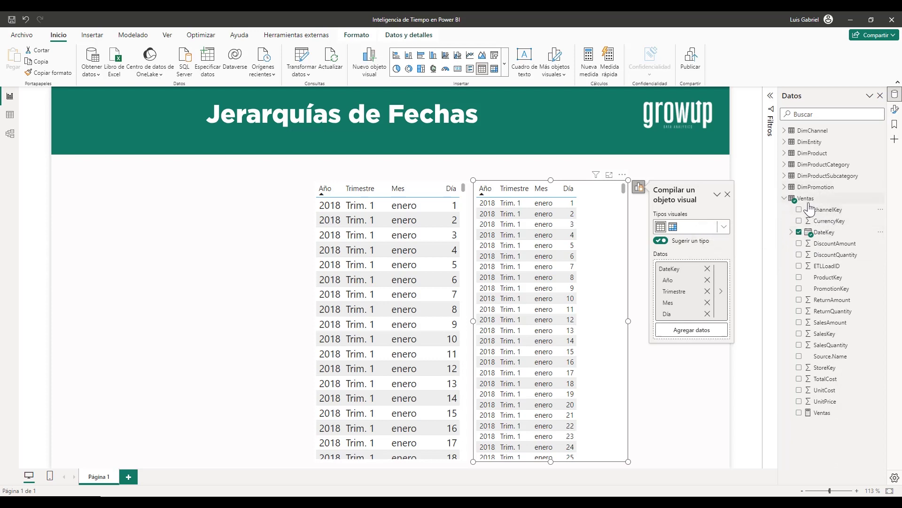
Examine the date hierarchies of LoadDate and EndDate in the DimPromotion table.
left_click(784, 187)
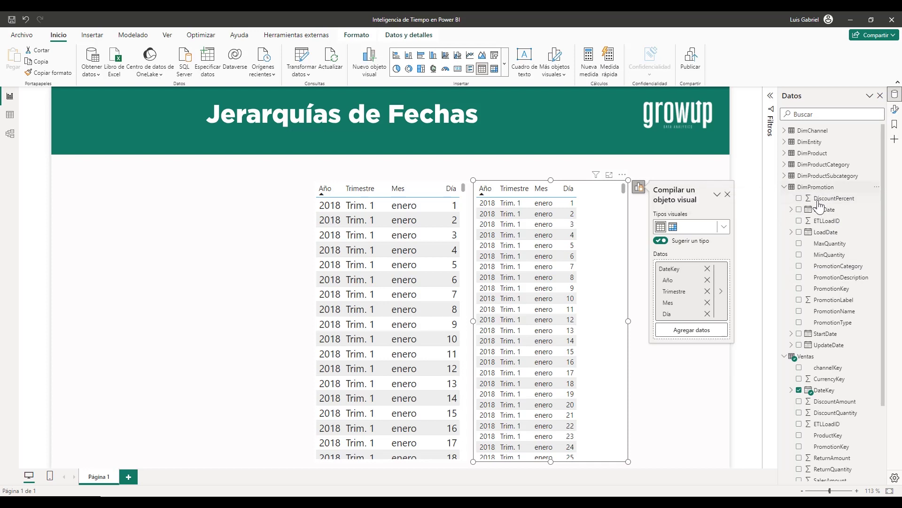
left_click(796, 231)
left_click(798, 243)
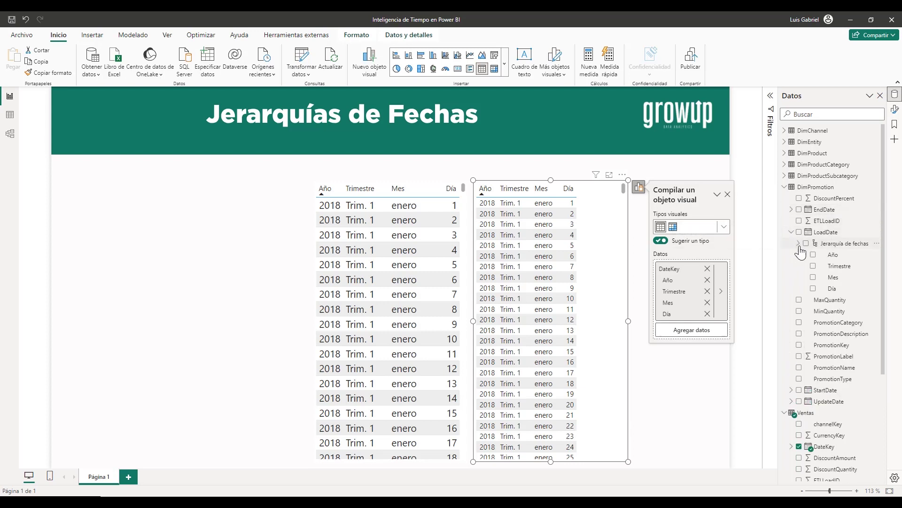
left_click(792, 210)
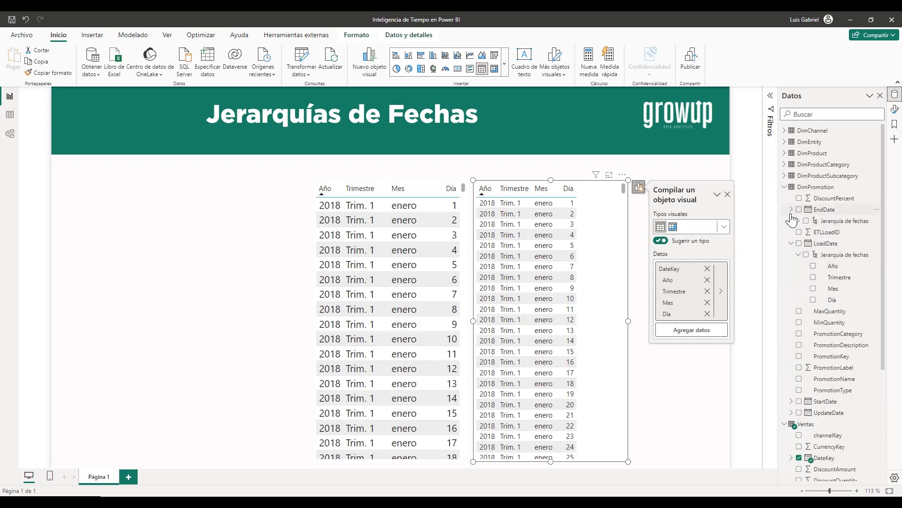
left_click(798, 221)
key("Escape")
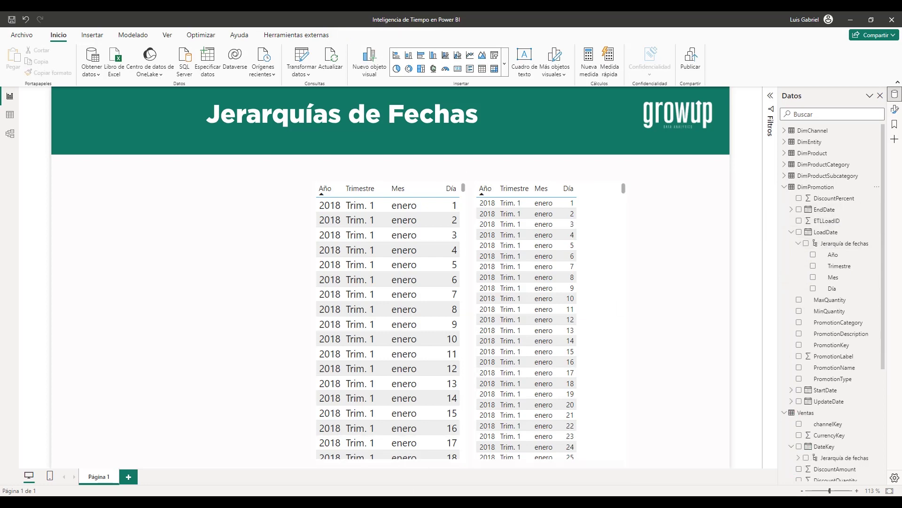
Switch to the Ventas Contoso.xlsx workbook in Excel and insert a pivot table from Tabla1 on a new worksheet.
key("alt+Tab")
left_click(238, 206)
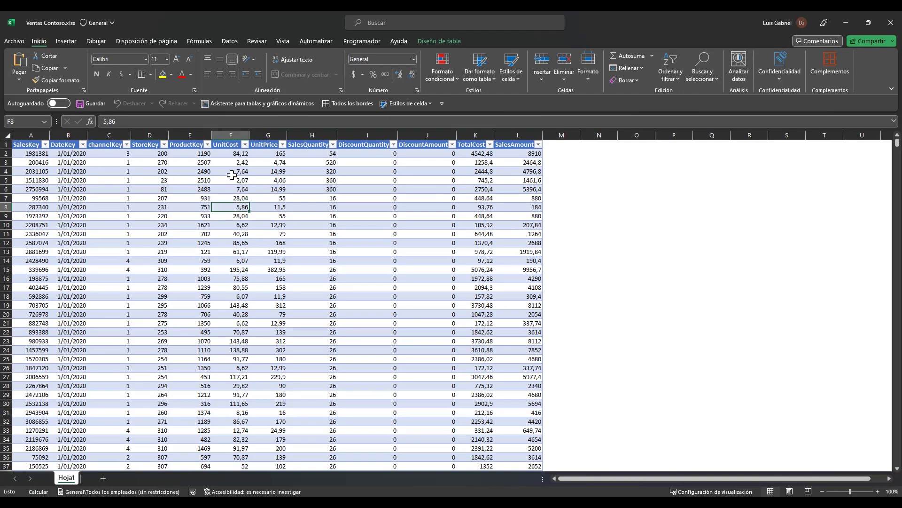
left_click(70, 154)
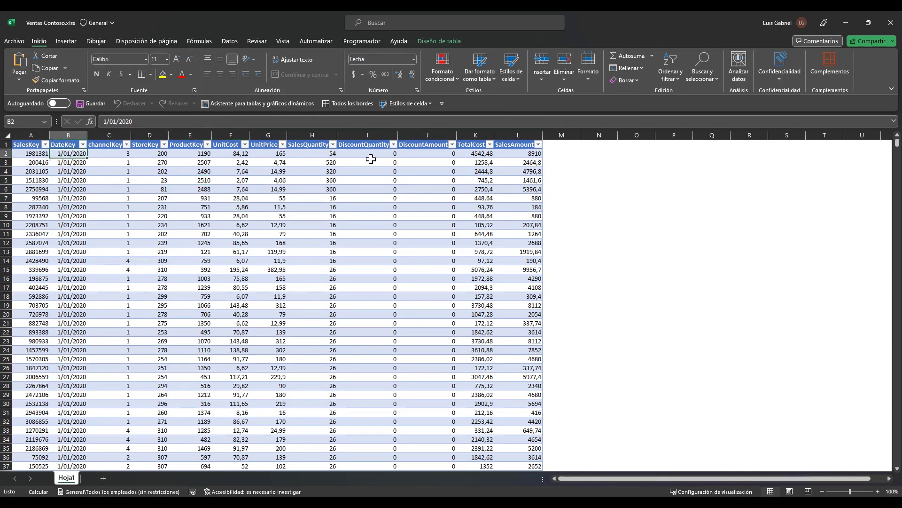
left_click(329, 172)
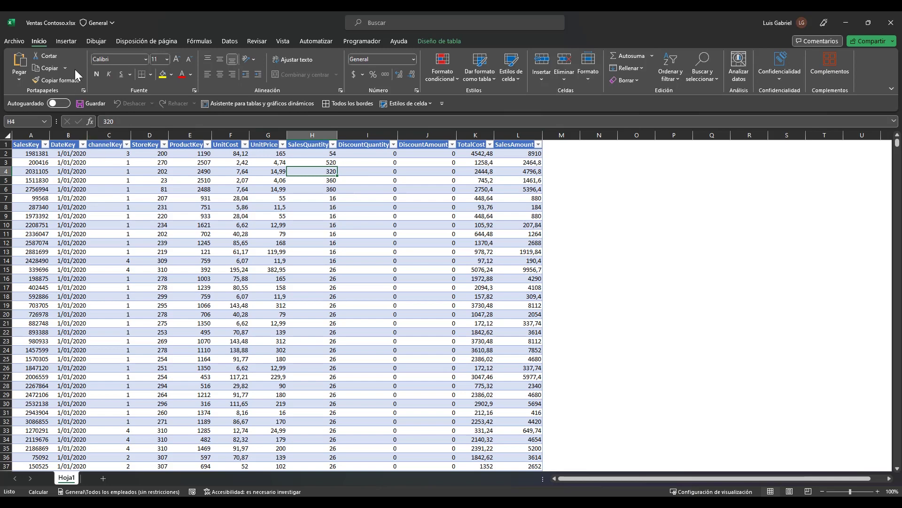
left_click(67, 42)
left_click(33, 59)
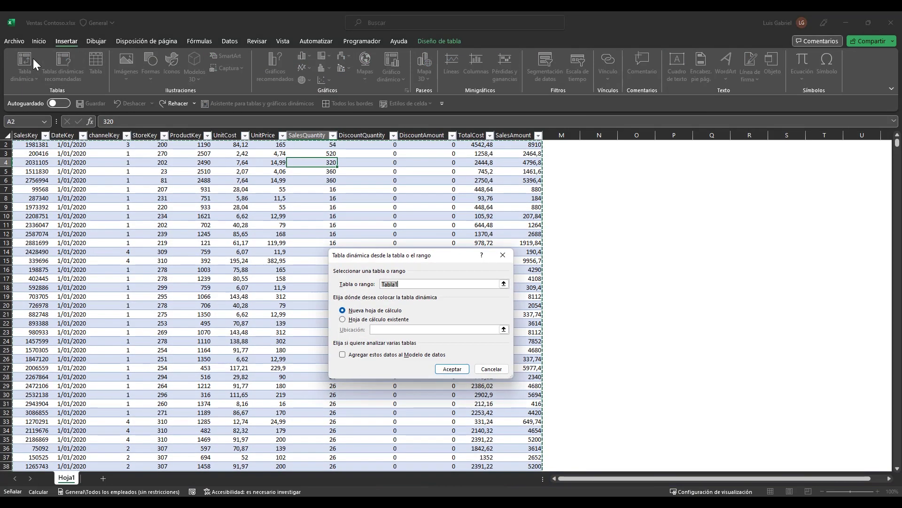
key("Return")
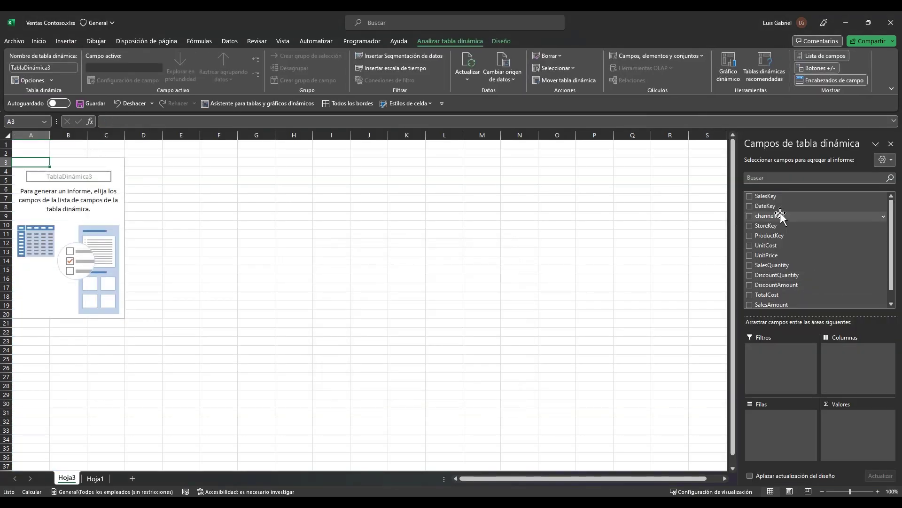
Place DateKey in the pivot table's rows and group the dates by months only.
left_click_drag(780, 210, 788, 428)
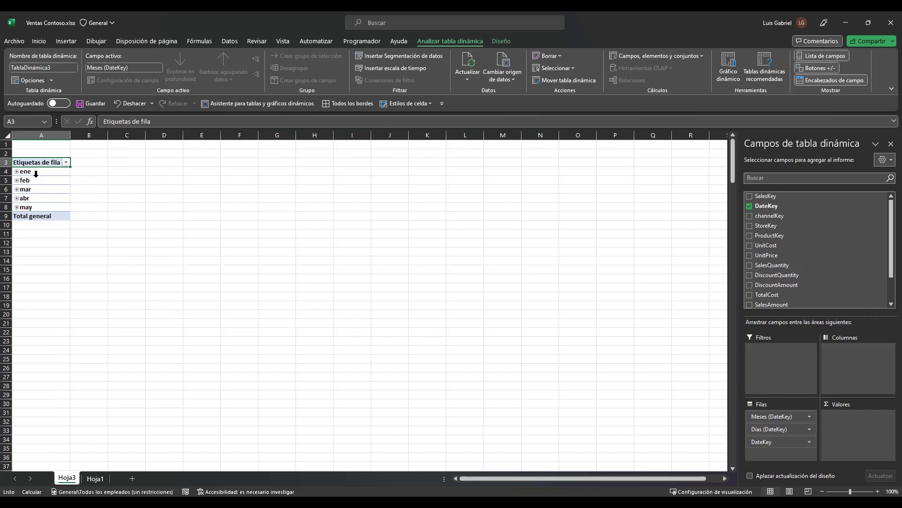
right_click(36, 179)
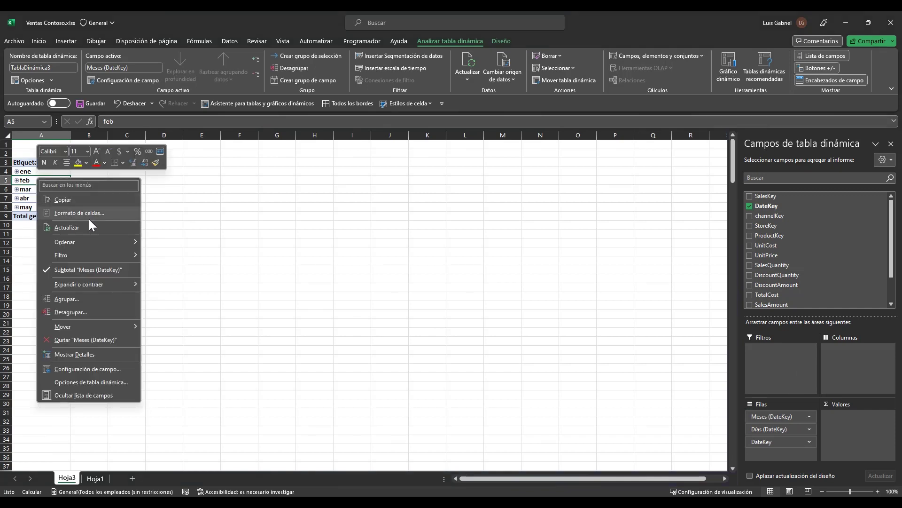
left_click(81, 300)
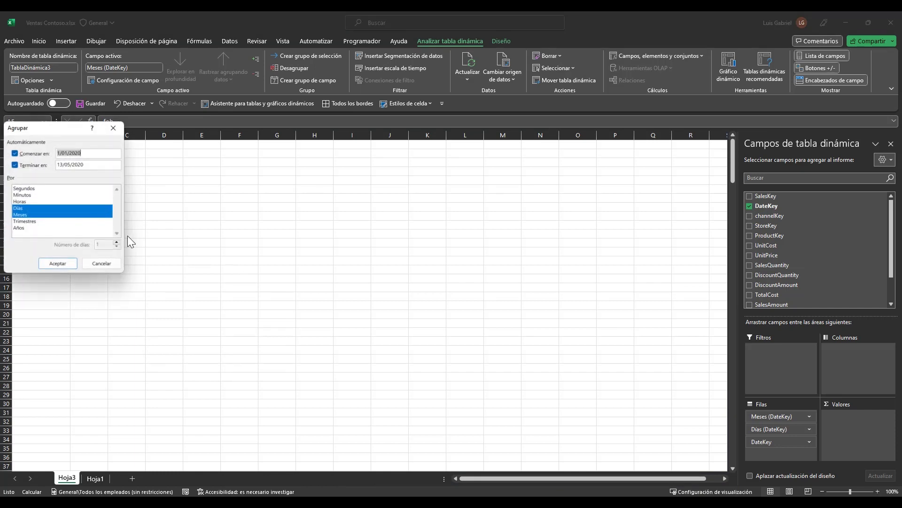
left_click_drag(56, 127, 279, 135)
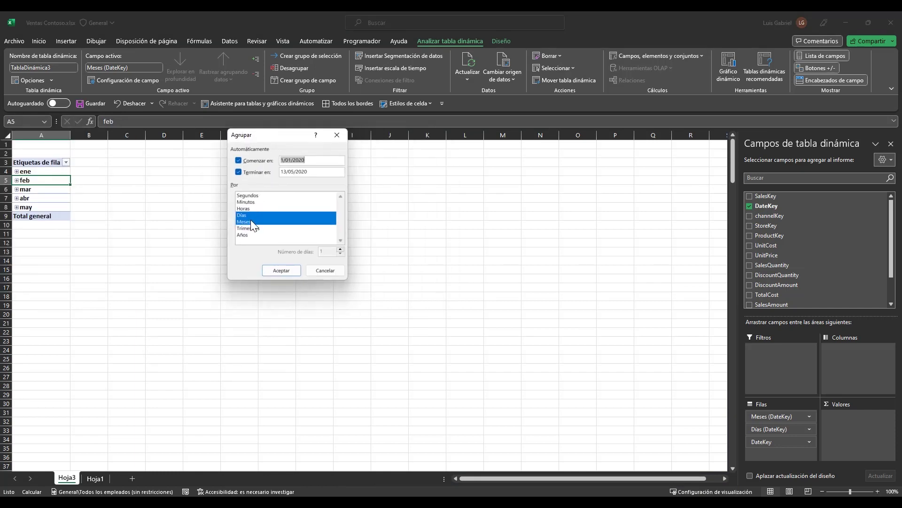
left_click(251, 215)
left_click(278, 269)
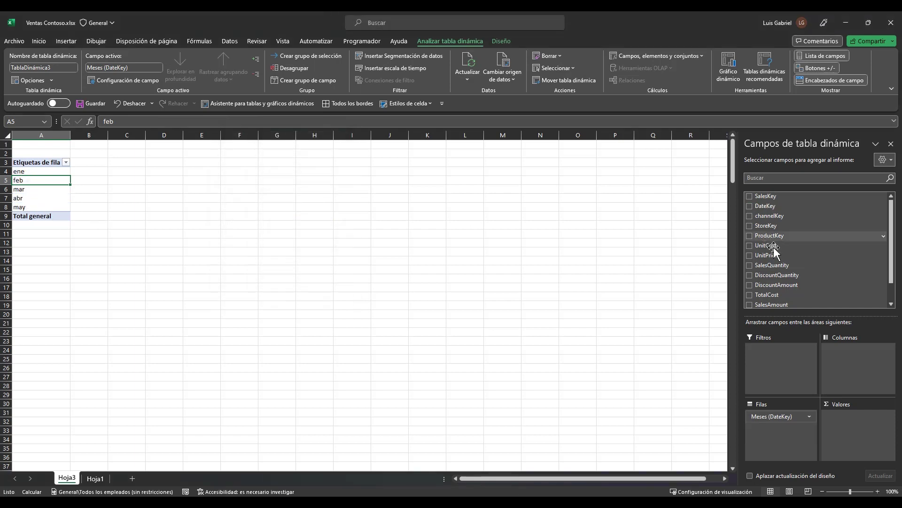
Add SalesAmount to the pivot table's values to sum sales by month.
scroll(795, 263, "down", 1)
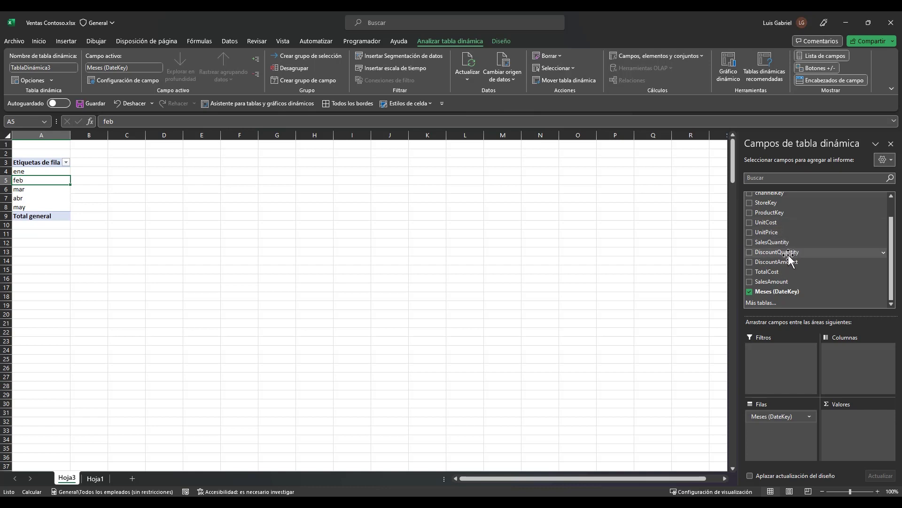
left_click_drag(782, 281, 835, 421)
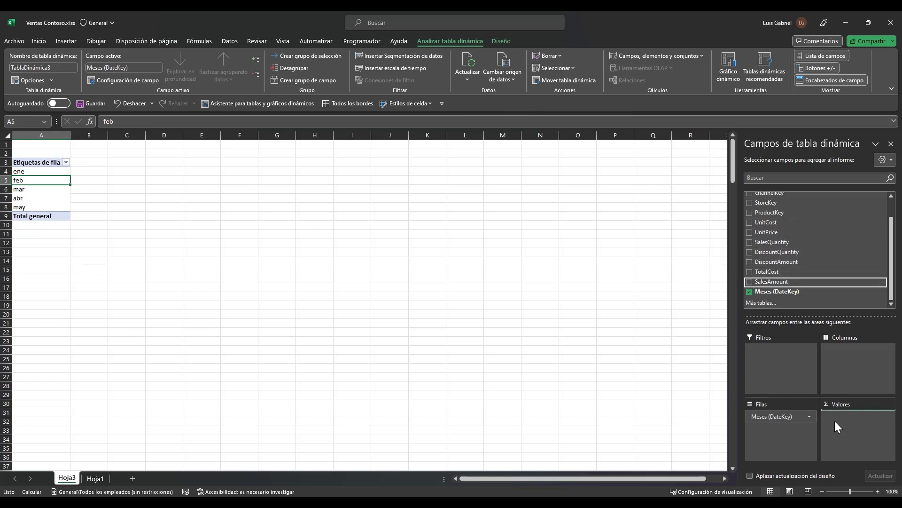
left_click_drag(126, 168, 118, 224)
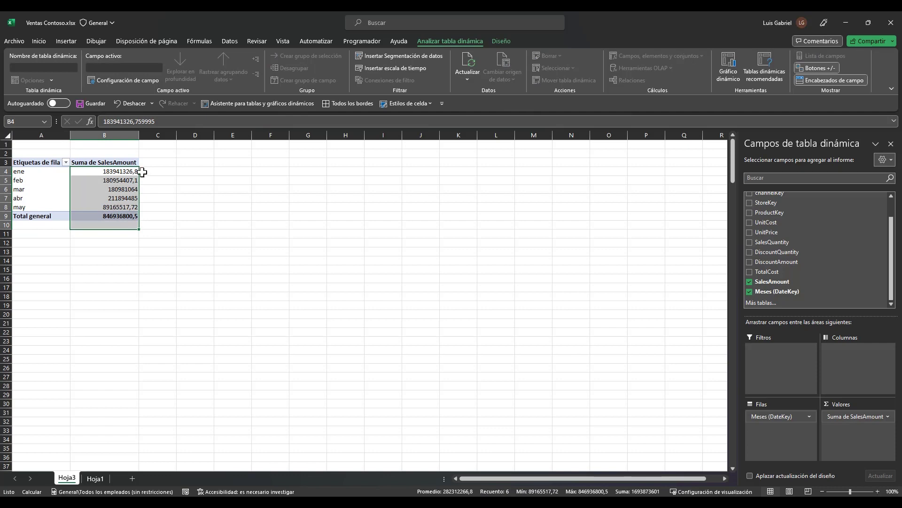
left_click(103, 187)
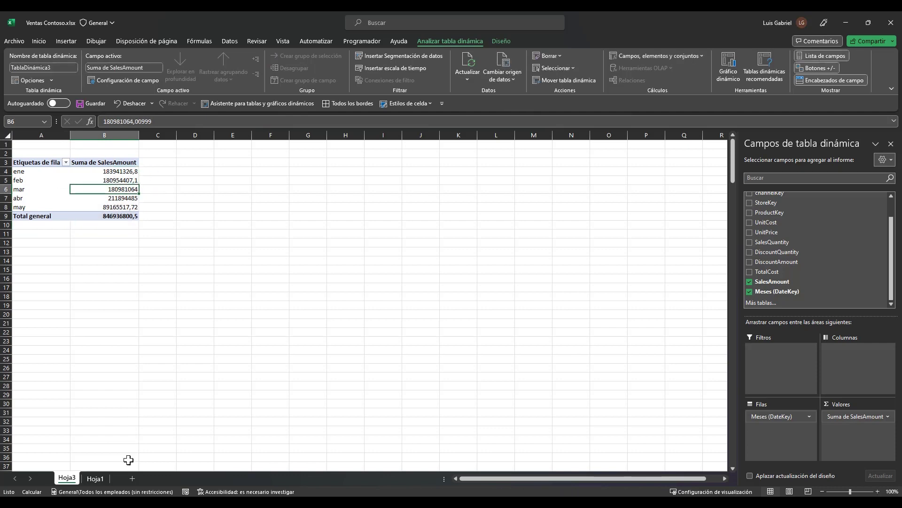
Review the DateKey dates on Hoja1, and switch back to Power BI to show the Ventas table data.
left_click(99, 479)
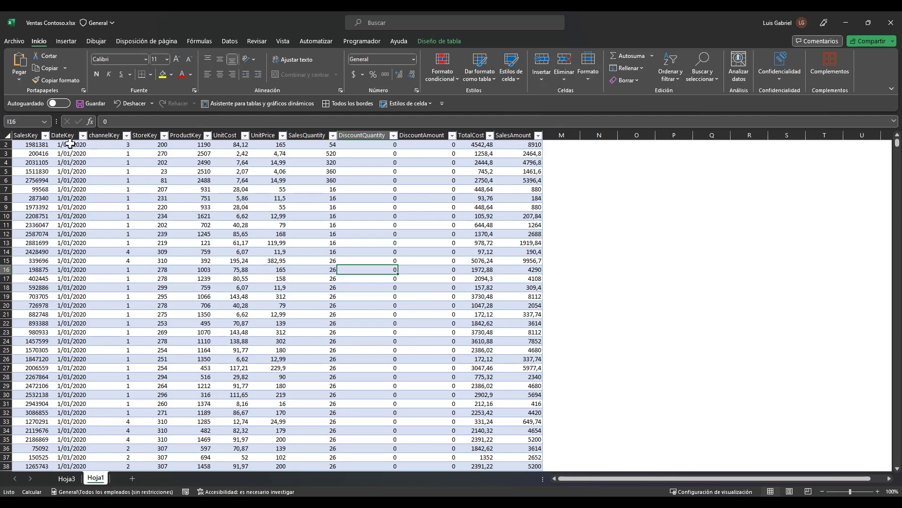
left_click_drag(70, 144, 71, 341)
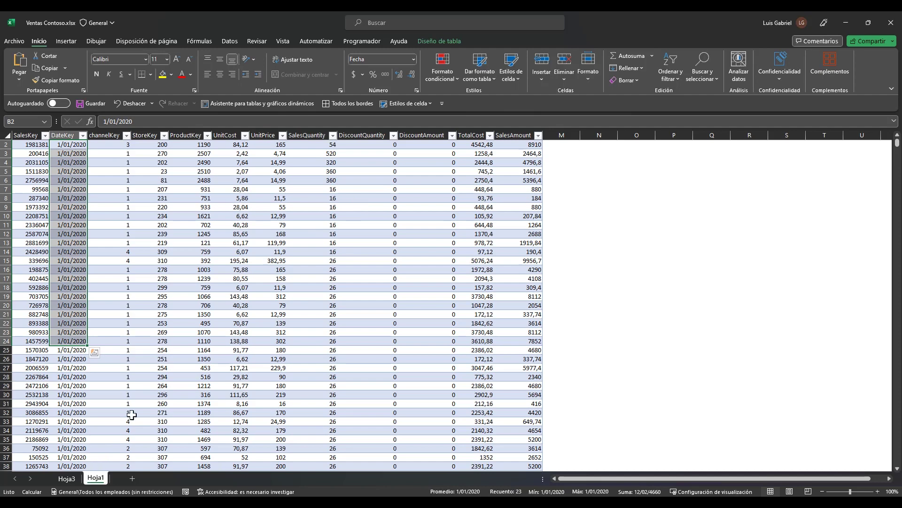
left_click(847, 22)
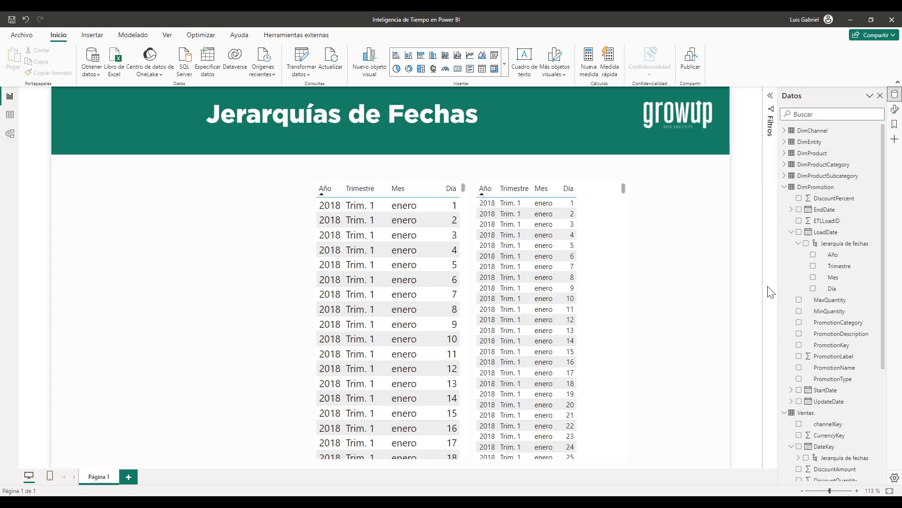
left_click(10, 115)
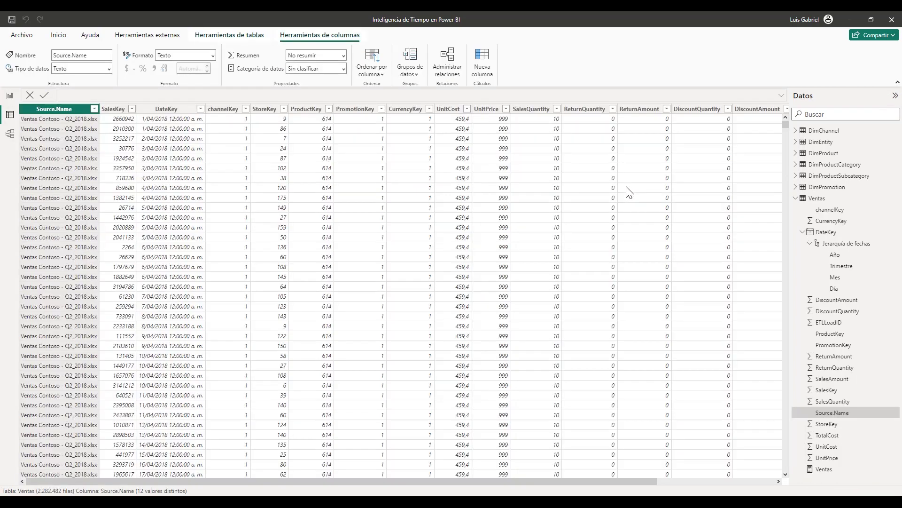
Look through the data of the Ventas, DimPromotion, DimProductSubcategory, DimProductCategory, DimProduct and DimEntity tables, and return to Ventas.
left_click(818, 199)
left_click_drag(453, 481, 16, 478)
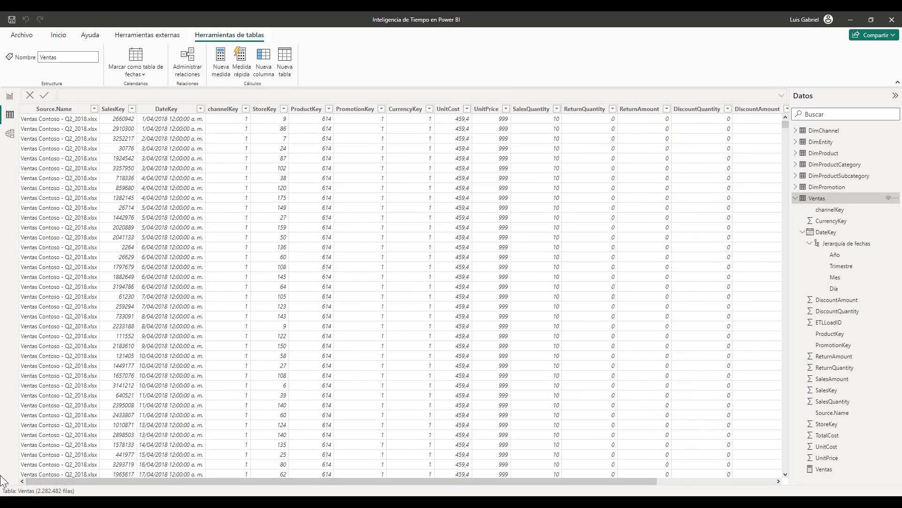
left_click(827, 187)
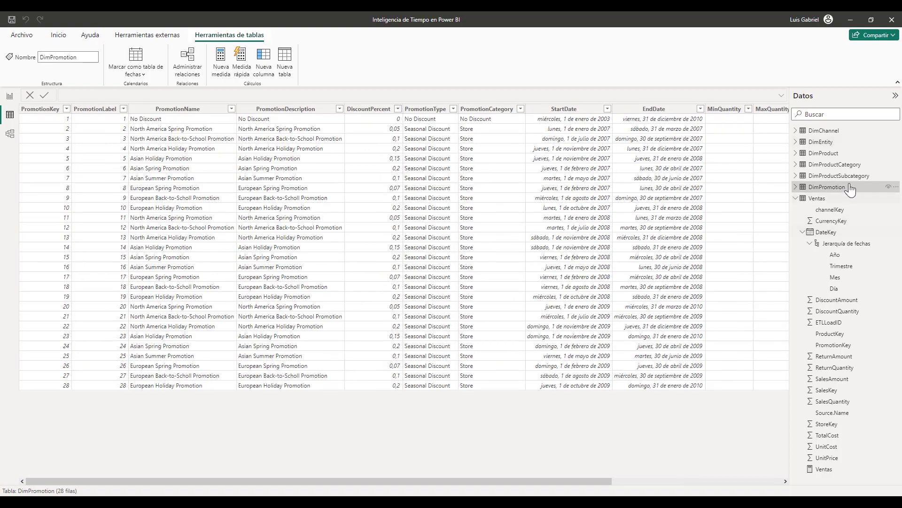
left_click(839, 175)
left_click(837, 165)
left_click(835, 154)
left_click(827, 141)
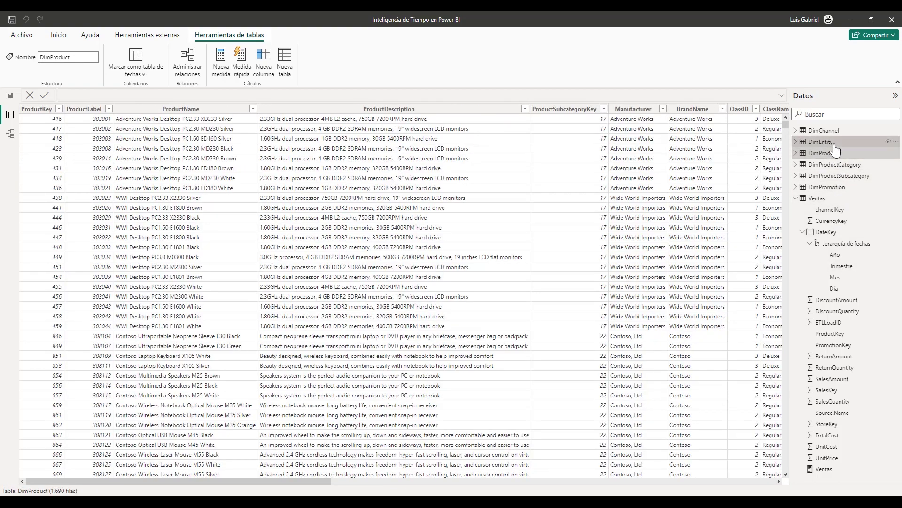
left_click(830, 201)
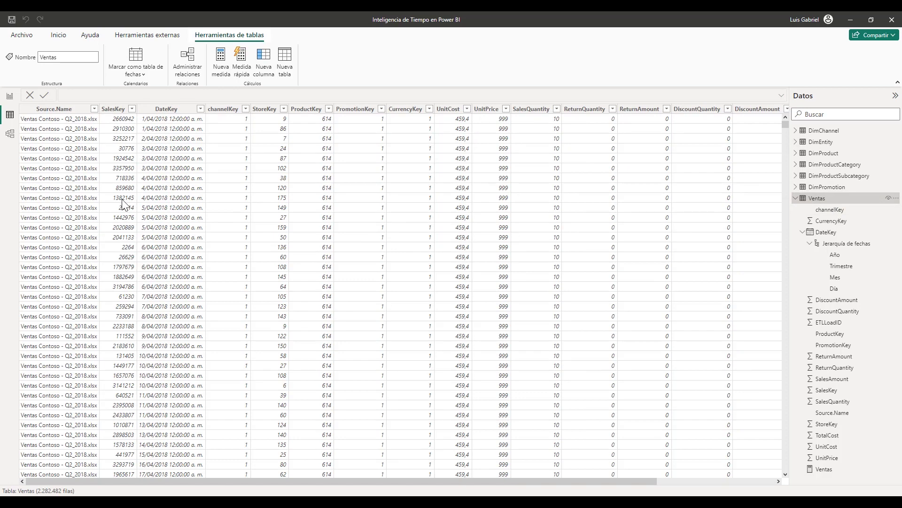
Review the Ventas columns across the full width of the table and collapse DateKey's Jerarquía de fechas.
left_click(73, 110)
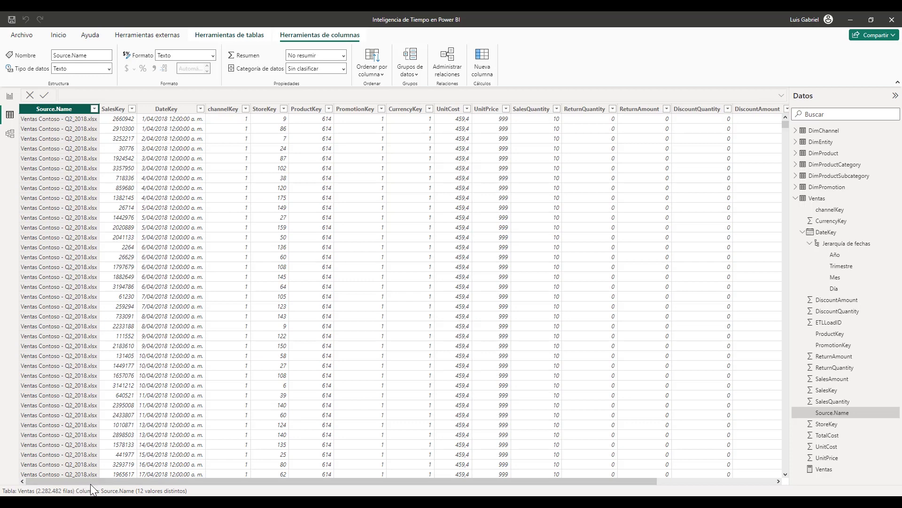
left_click_drag(79, 482, 143, 489)
left_click_drag(568, 480, 707, 477)
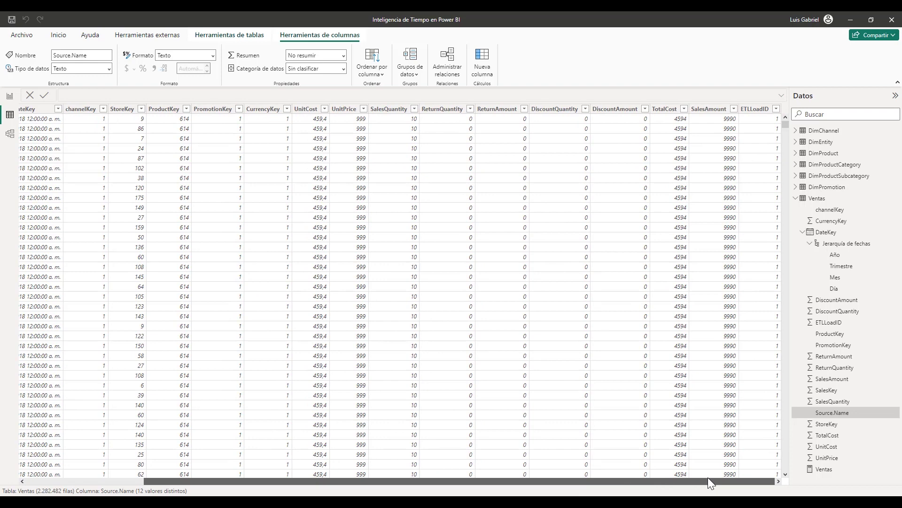
left_click_drag(441, 482, 258, 475)
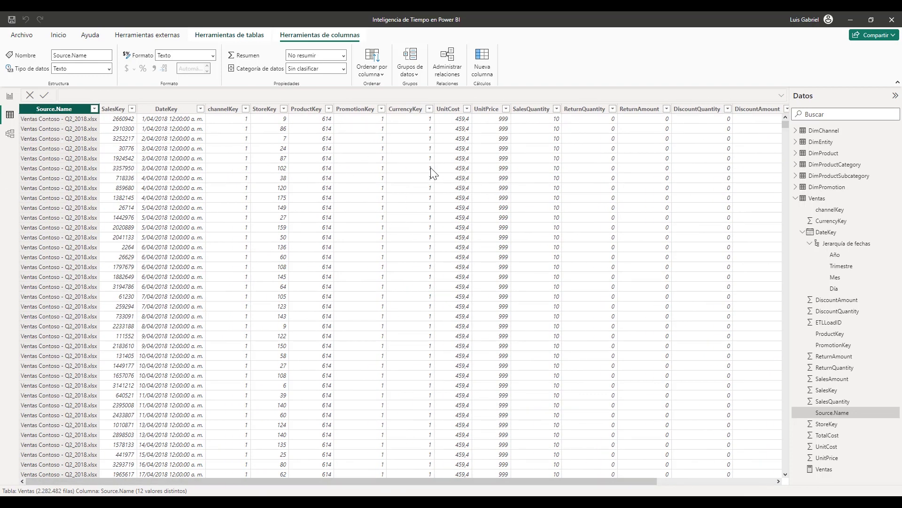
left_click(806, 243)
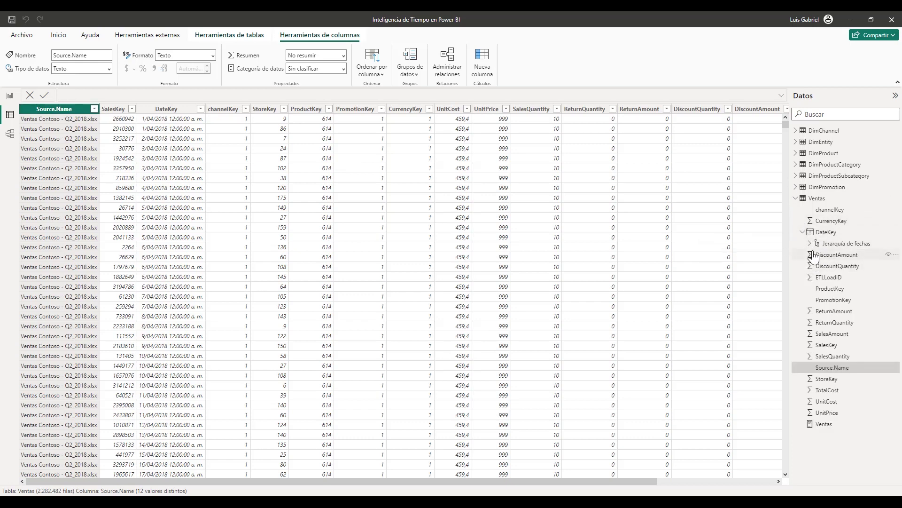
Return to the report and show the second table's DateKey as the plain date field instead of the date hierarchy.
left_click(9, 97)
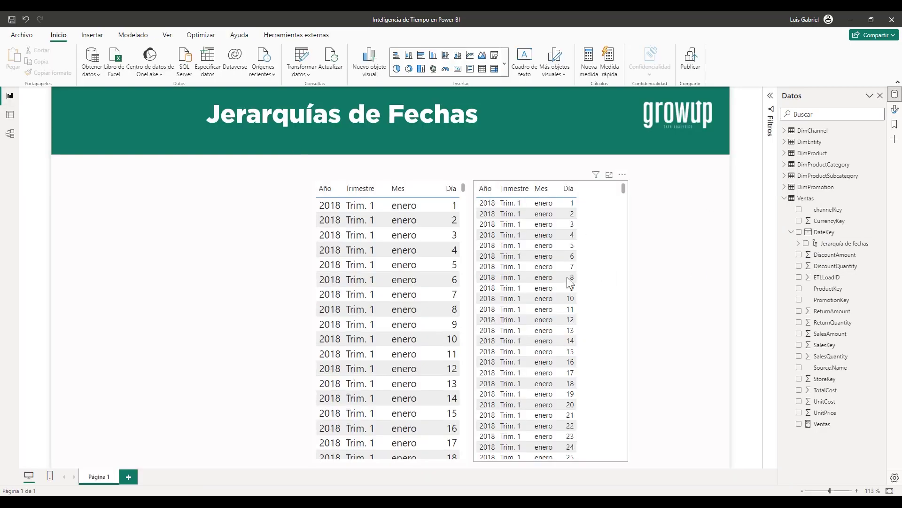
left_click(613, 253)
left_click(639, 188)
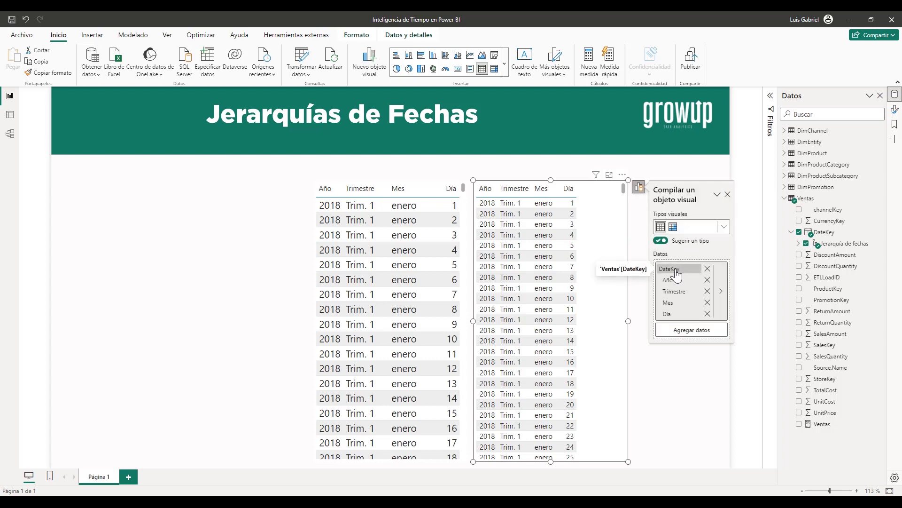
right_click(677, 270)
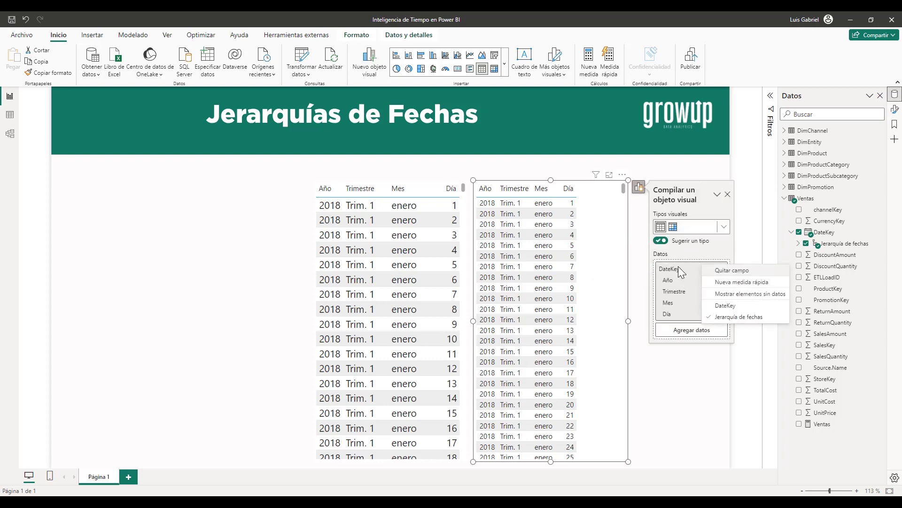
left_click(729, 306)
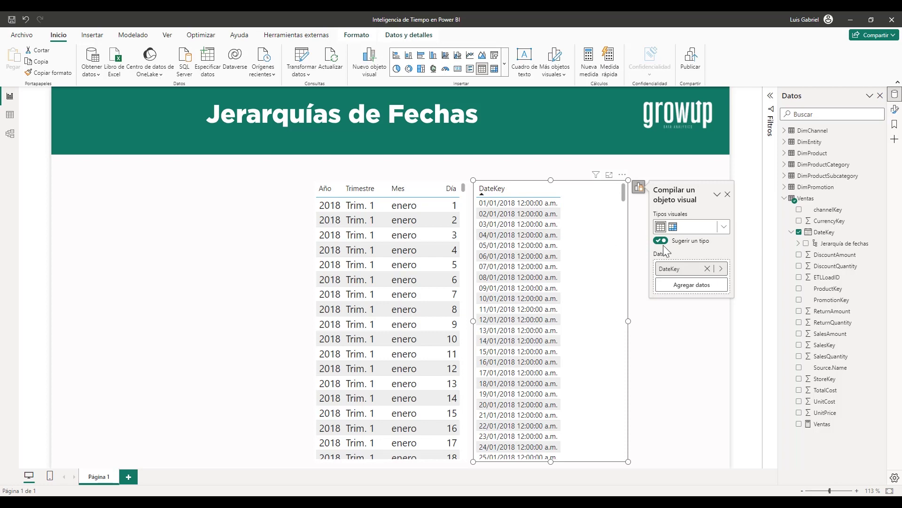
Format the Ventas DateKey column as Short Date (*14/03/2001).
left_click(827, 232)
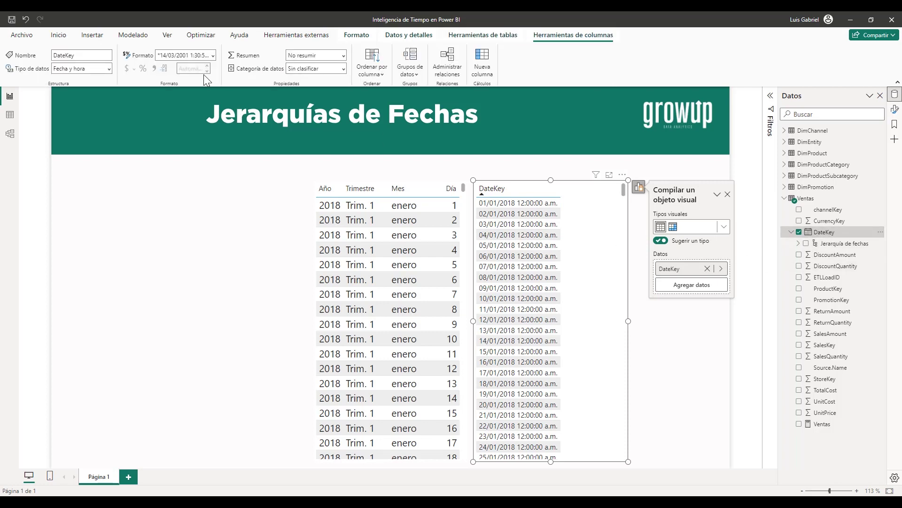
left_click(213, 55)
left_click(200, 102)
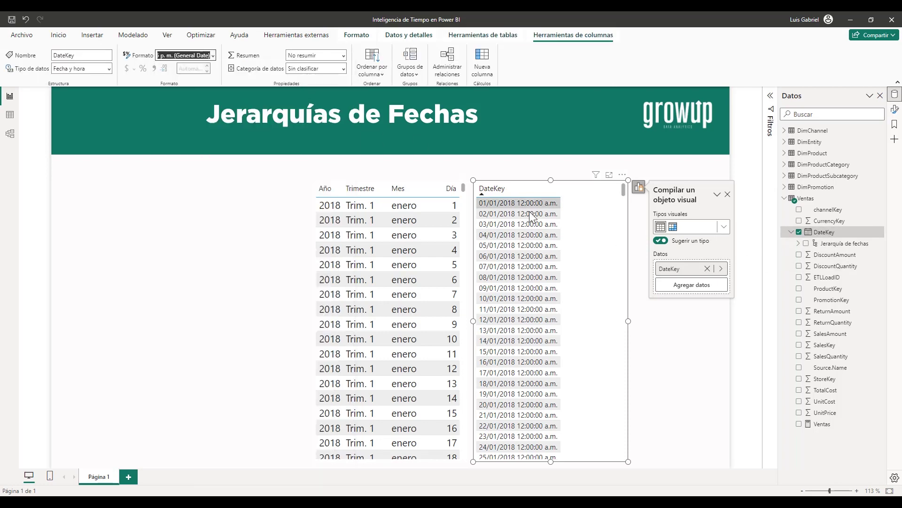
key("Up")
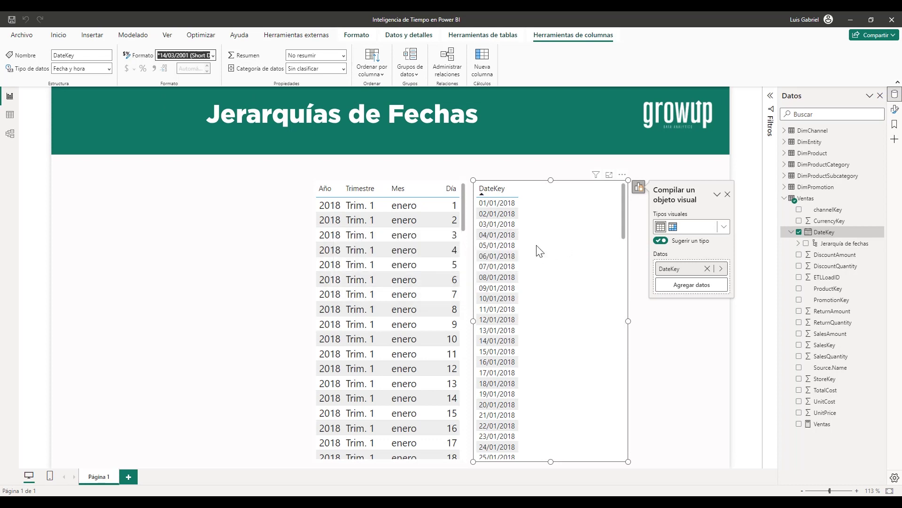
Check the levels of DateKey's Jerarquía de fechas, collapse it again and deselect the table visual.
left_click(798, 243)
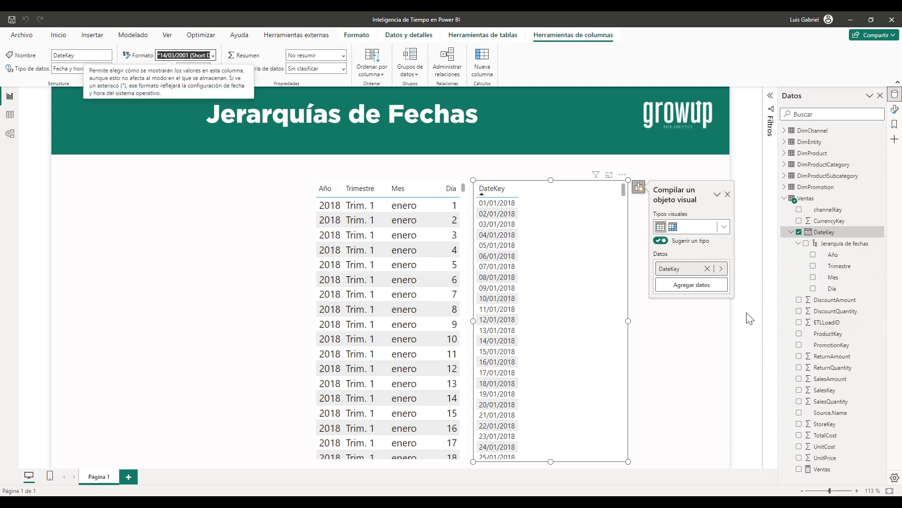
left_click(798, 243)
left_click(737, 350)
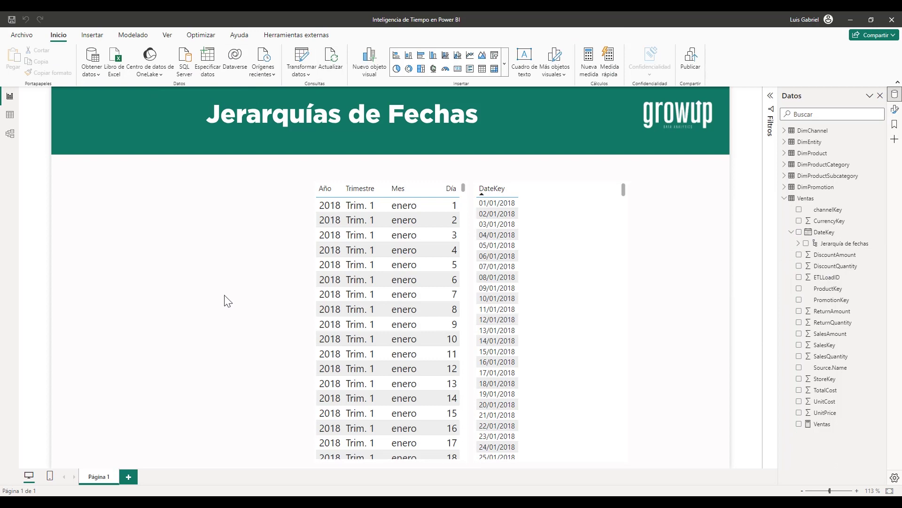
Launch DAX Studio on this model and examine the columns and Jerarquía de fechas levels of the first hidden LocalDateTable.
left_click(308, 36)
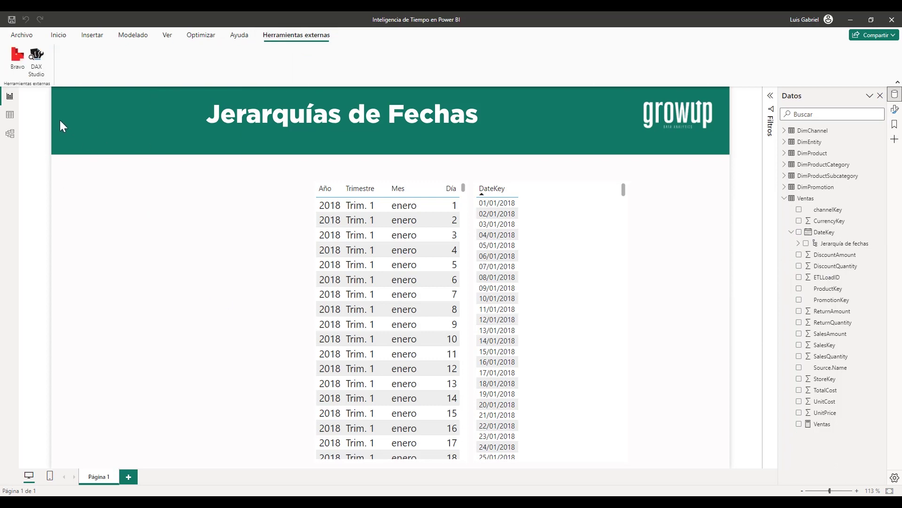
left_click(37, 59)
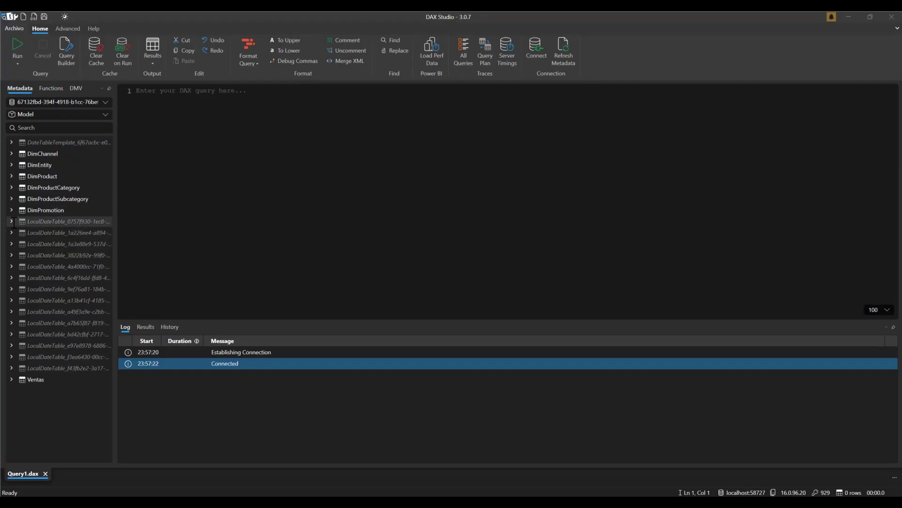
left_click(11, 220)
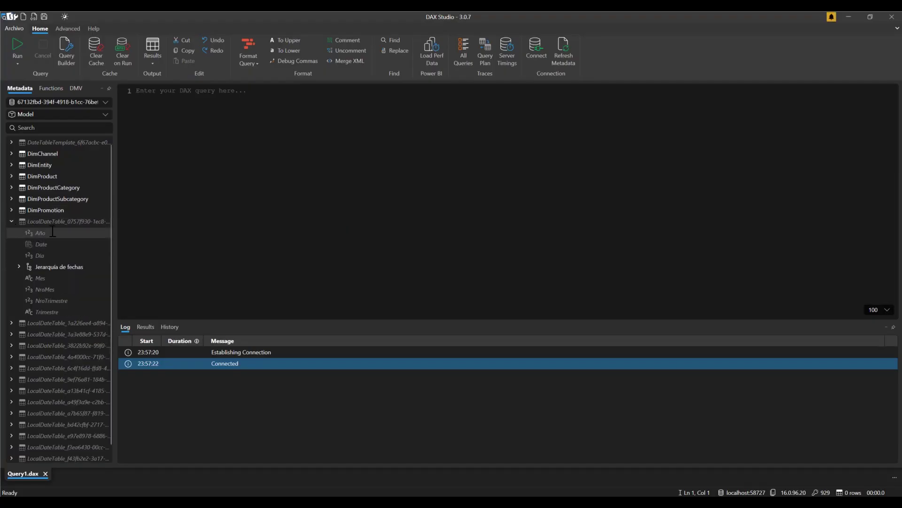
mouse_move(54, 233)
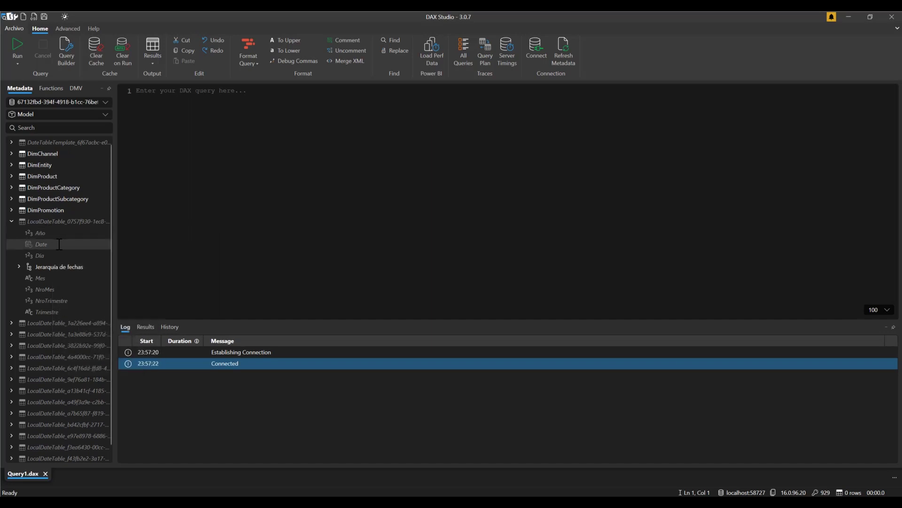
left_click(19, 266)
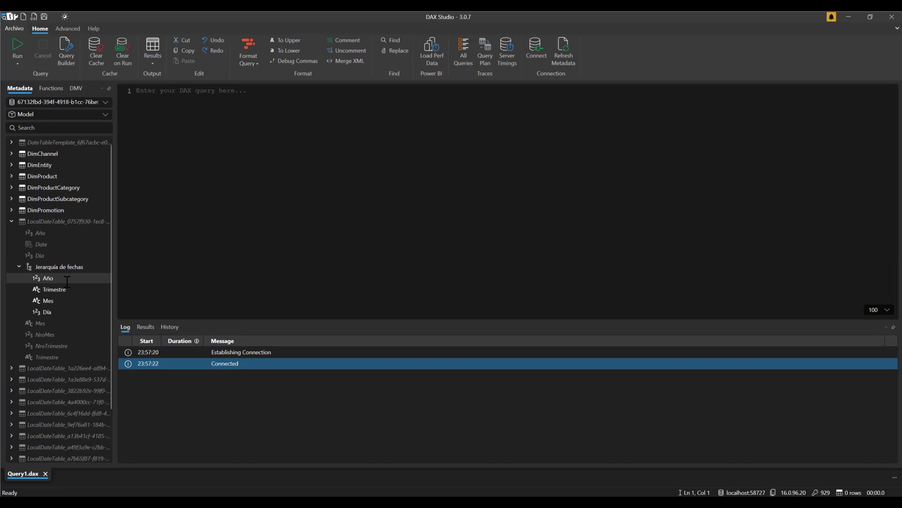
mouse_move(67, 281)
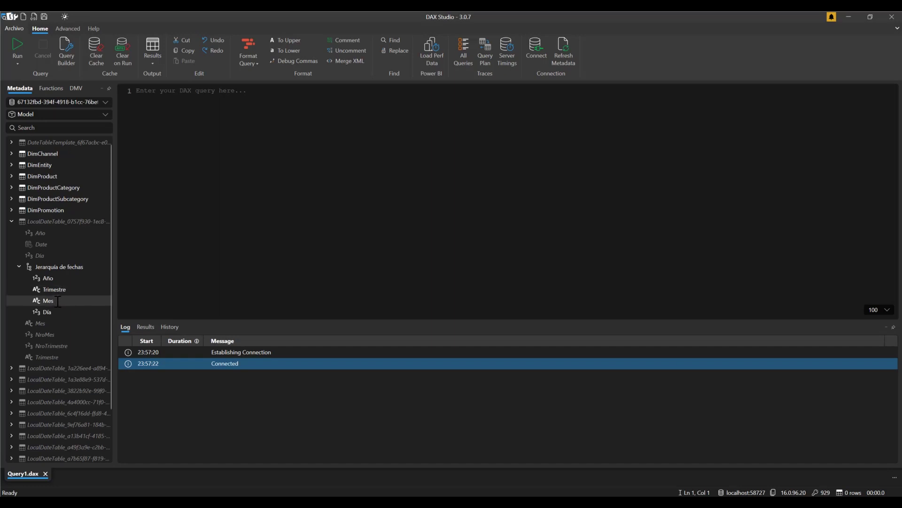
mouse_move(55, 303)
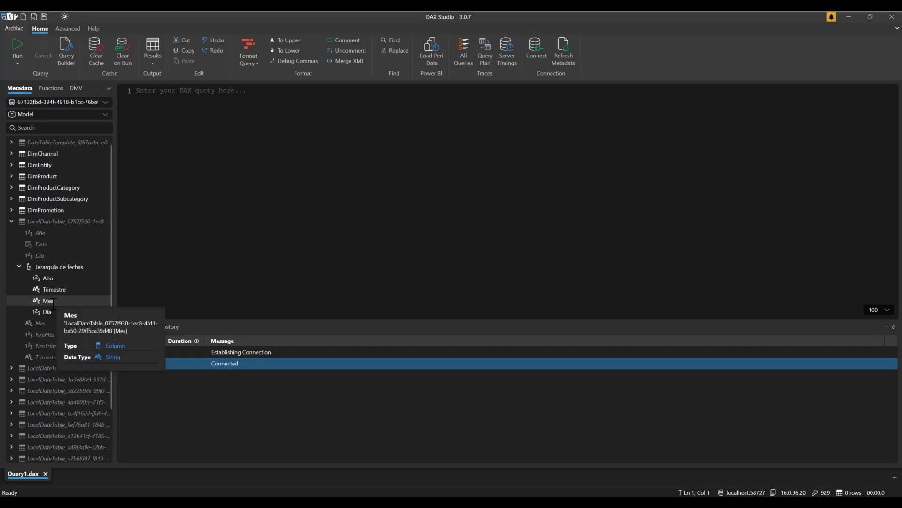
left_click(11, 221)
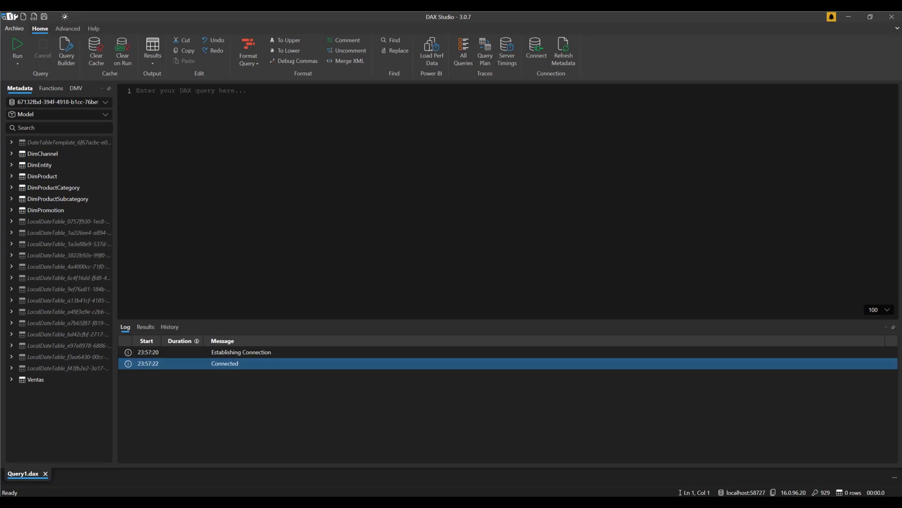
Switch briefly to Power BI and back to DAX Studio, and display the model's VertiPaq Analyzer metrics summary.
key("alt+Tab")
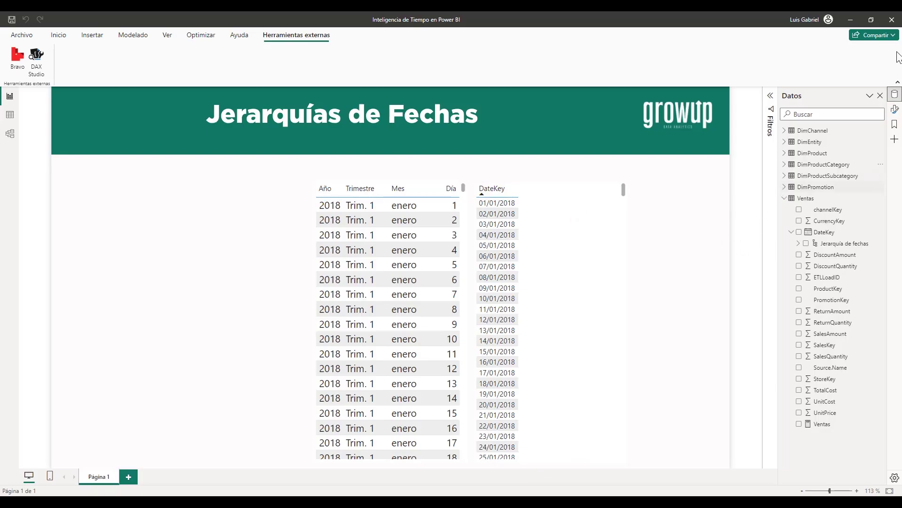
left_click(851, 19)
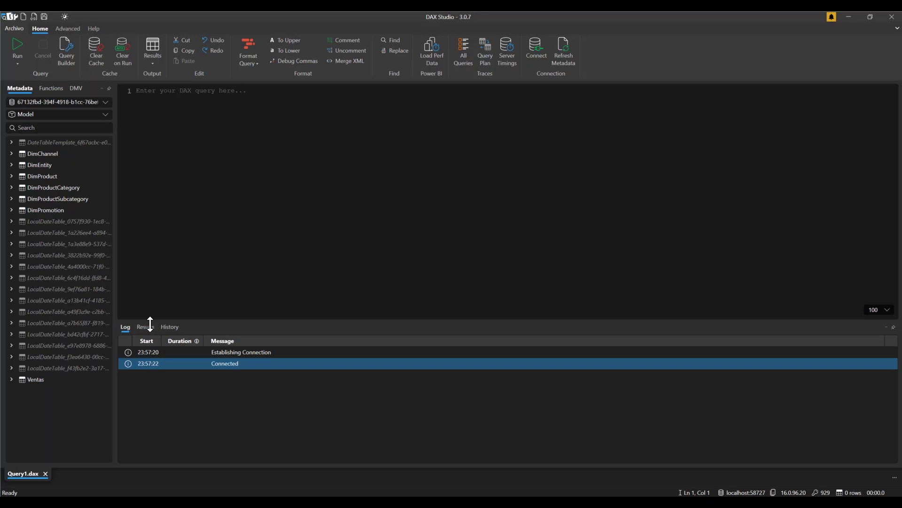
left_click(69, 29)
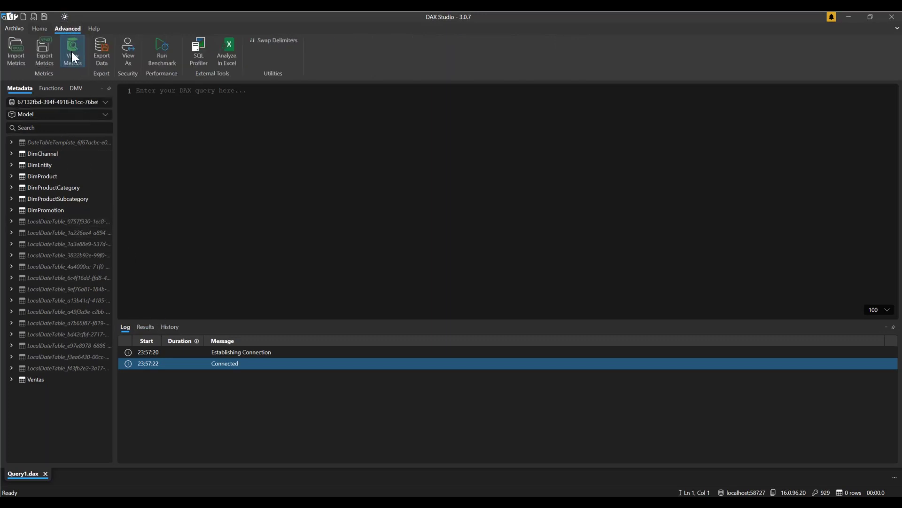
left_click(71, 51)
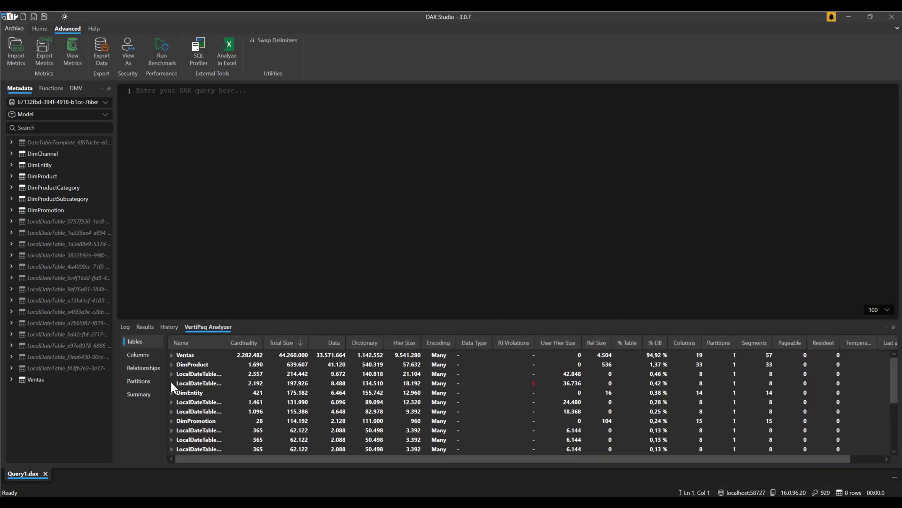
left_click(151, 400)
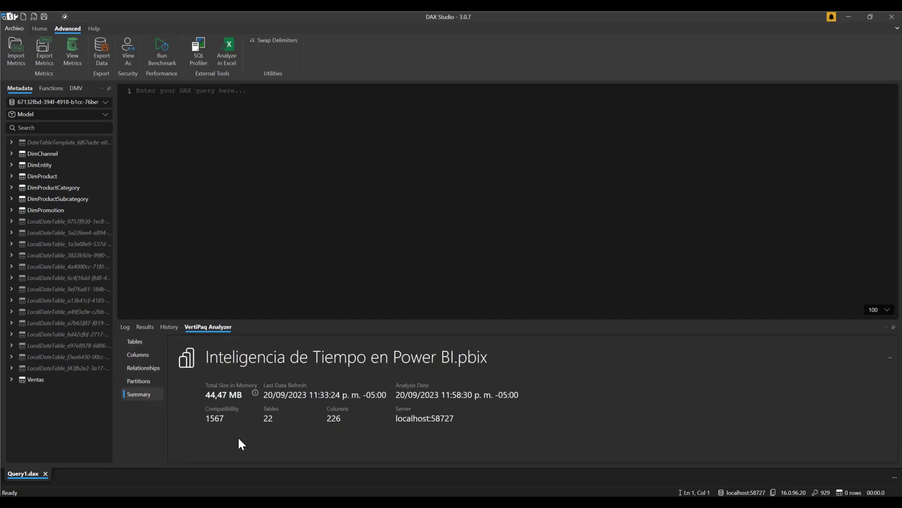
left_click_drag(195, 378, 260, 401)
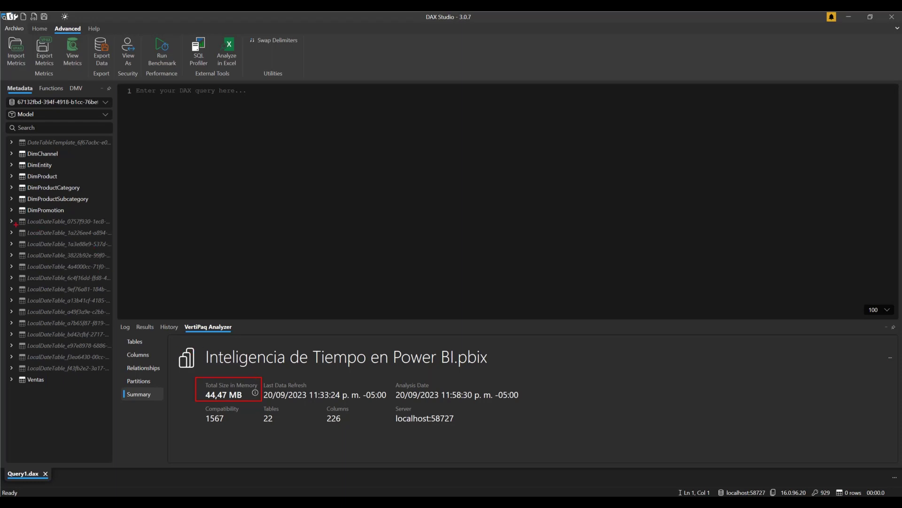
left_click_drag(3, 215, 120, 373)
left_click_drag(7, 147, 103, 217)
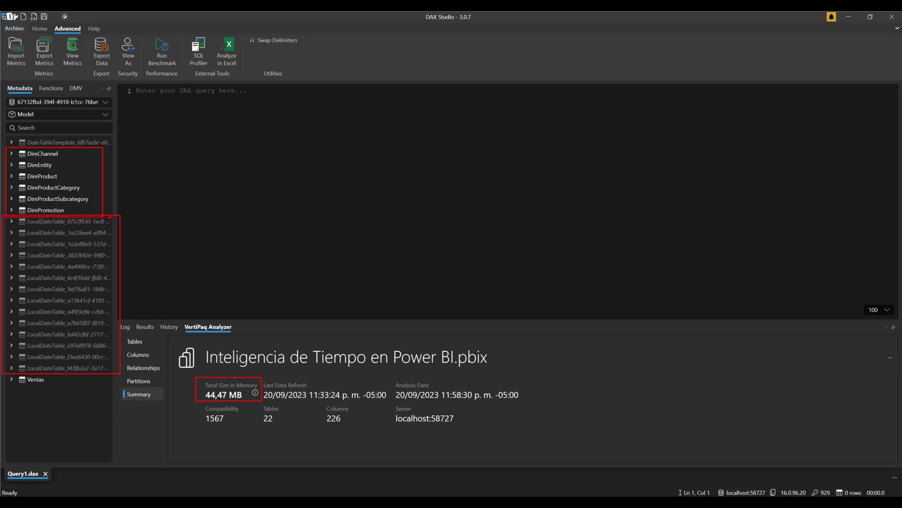
key("Escape")
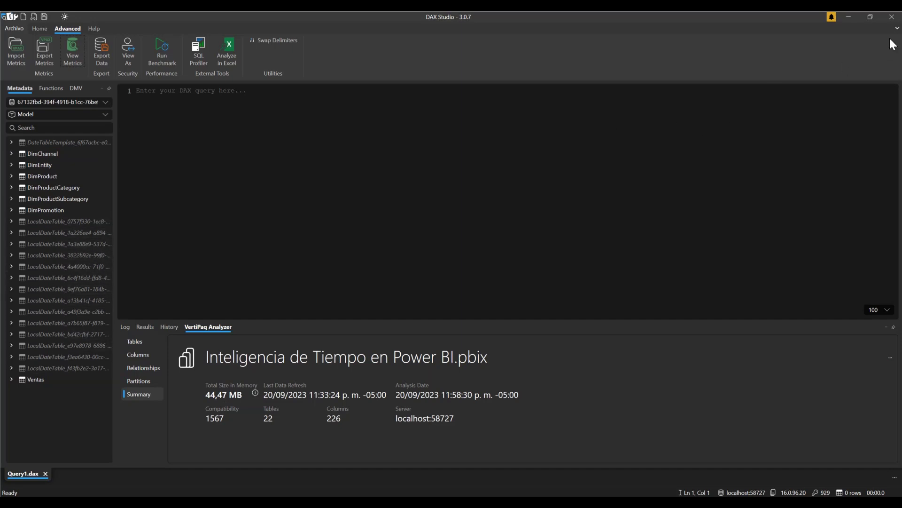
Minimize DAX Studio and switch back to the Jerarquías de Fechas report in Power BI.
left_click(850, 20)
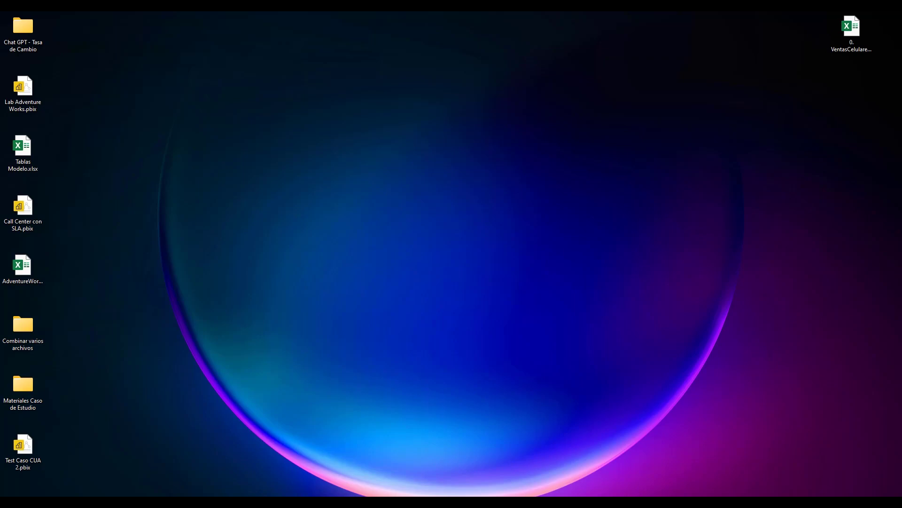
key("alt+Tab")
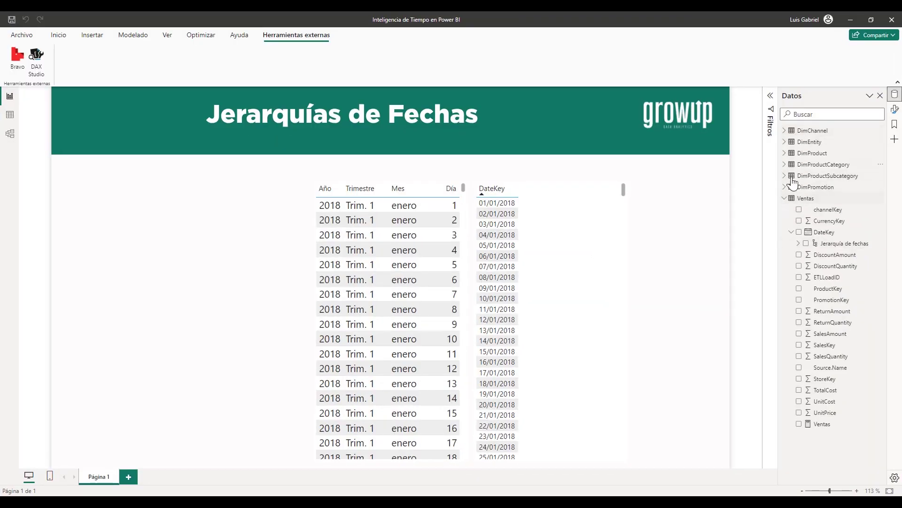
Examine DimChannel's LoadDate and UpdateDate fields and the levels of UpdateDate's Jerarquía de fechas, and collapse the table again.
left_click(784, 131)
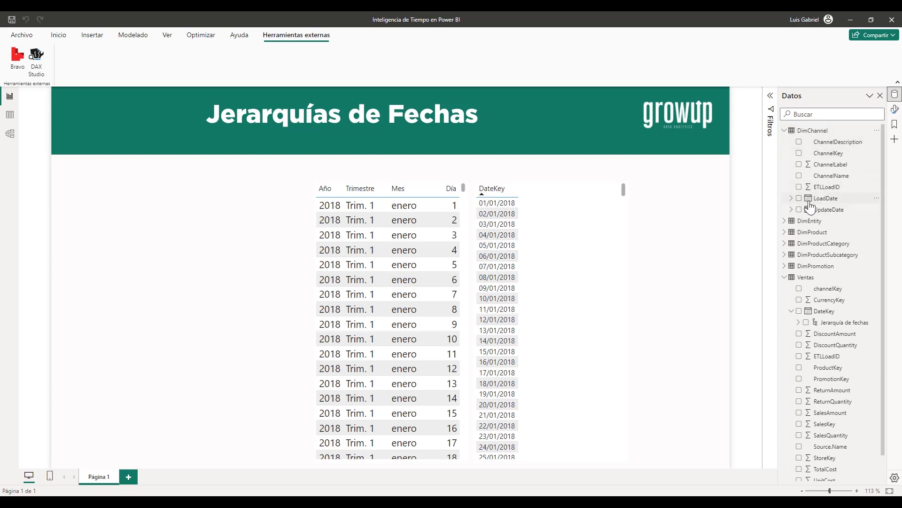
left_click(792, 199)
left_click(799, 210)
left_click(799, 210)
left_click(791, 198)
left_click(792, 210)
left_click(798, 221)
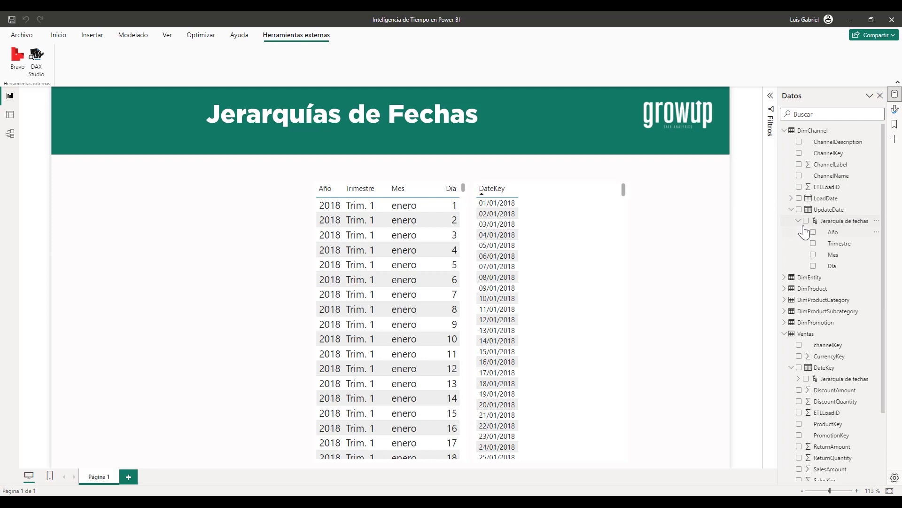
left_click(799, 220)
left_click(792, 210)
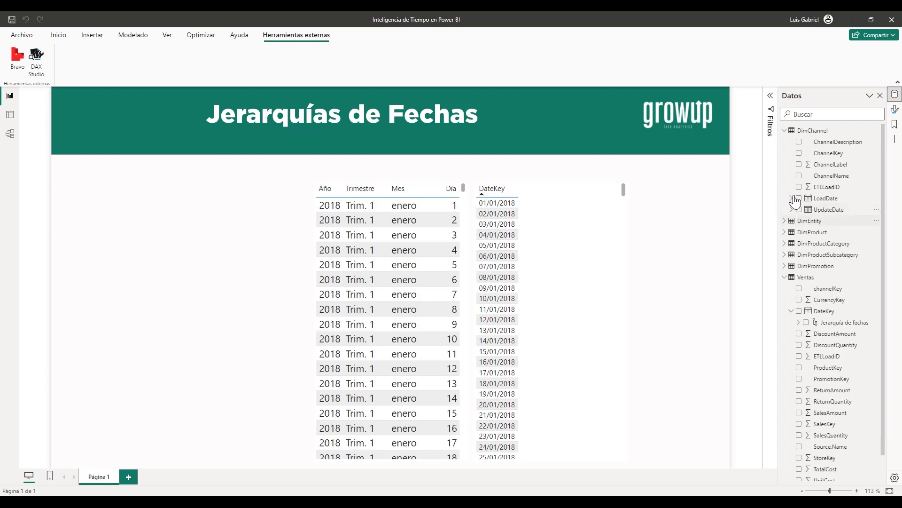
left_click(784, 130)
Check the date fields of DimEntity, DimProductCategory and DimProductSubcategory, collapsing each table again.
left_click(785, 142)
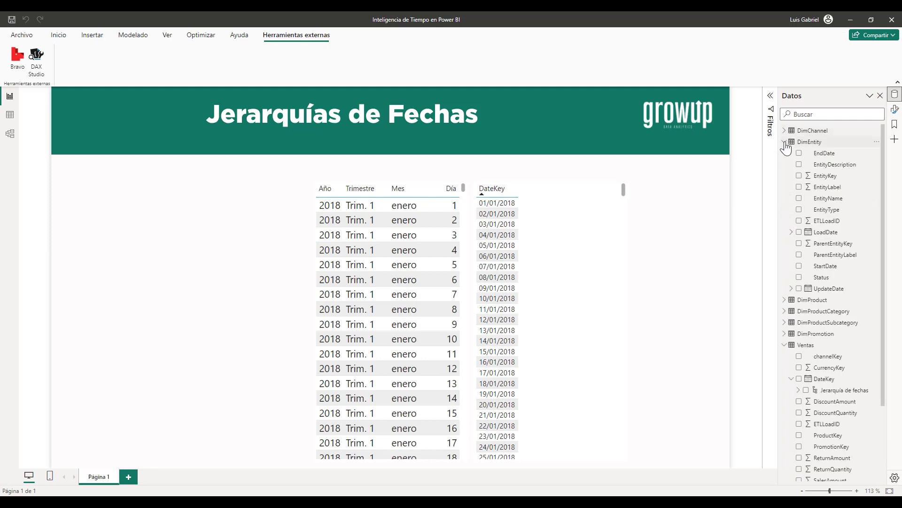
left_click(784, 141)
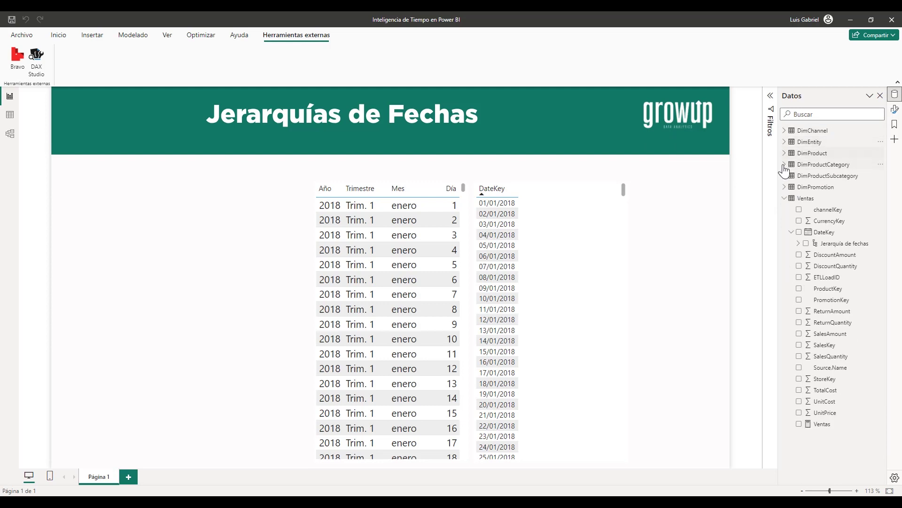
left_click(785, 164)
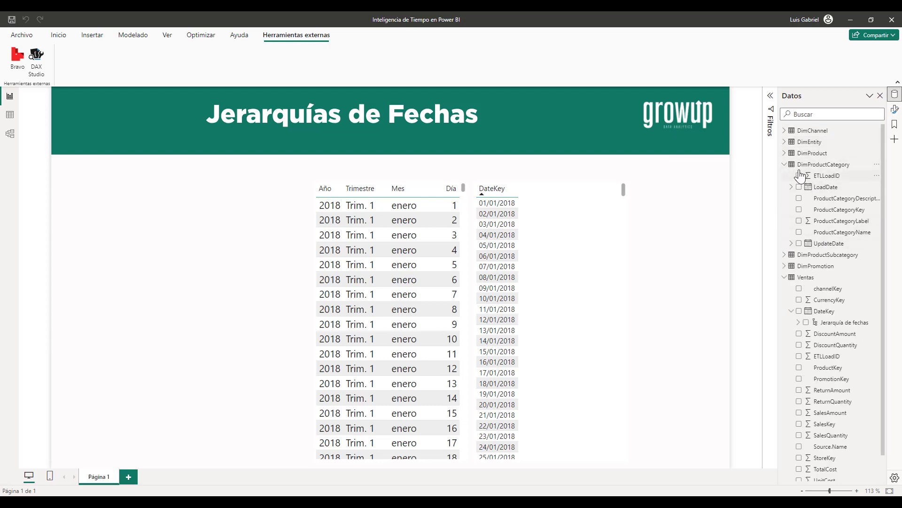
left_click(784, 164)
left_click(784, 176)
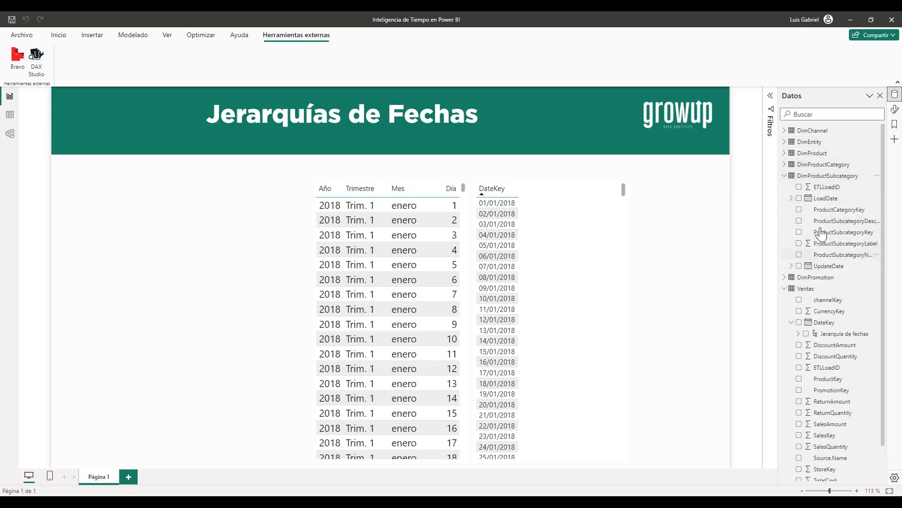
left_click(794, 177)
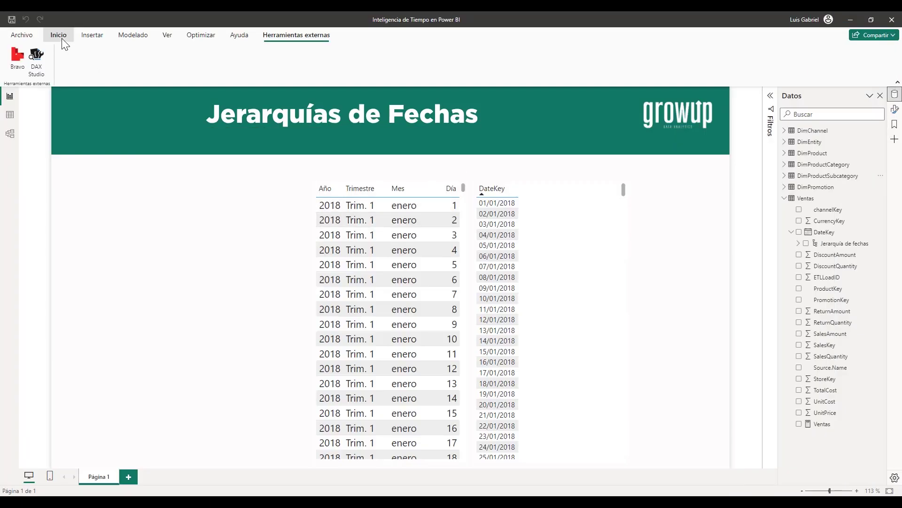
In the global data load options, highlight the Inteligencia de tiempo section and disable Fecha y hora automáticas para archivos nuevos.
left_click(59, 36)
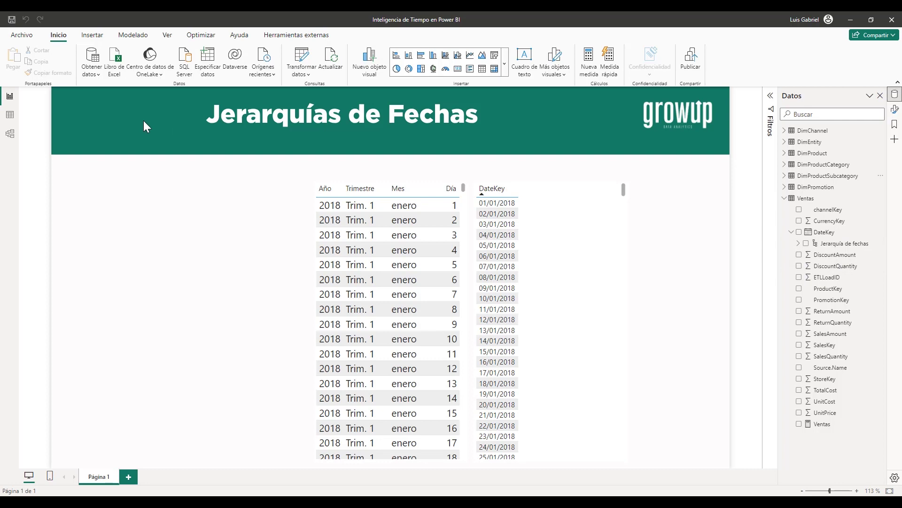
left_click(18, 35)
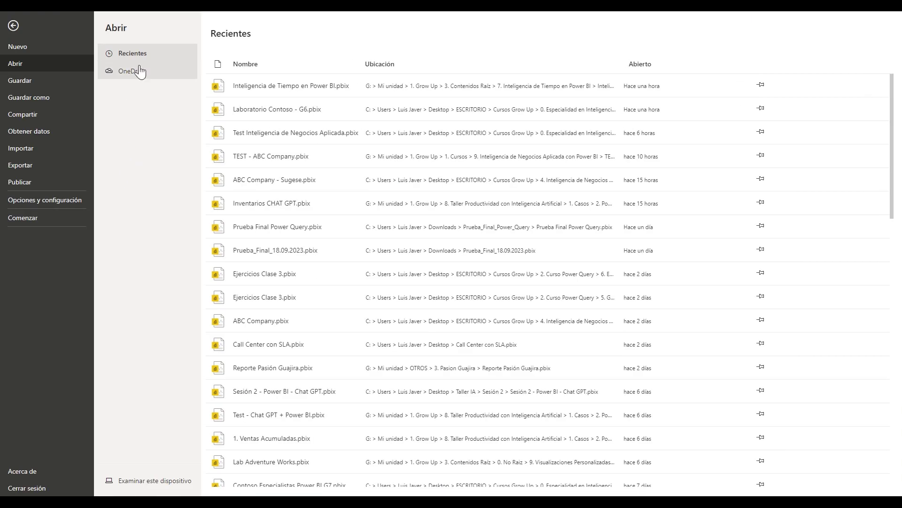
left_click(65, 202)
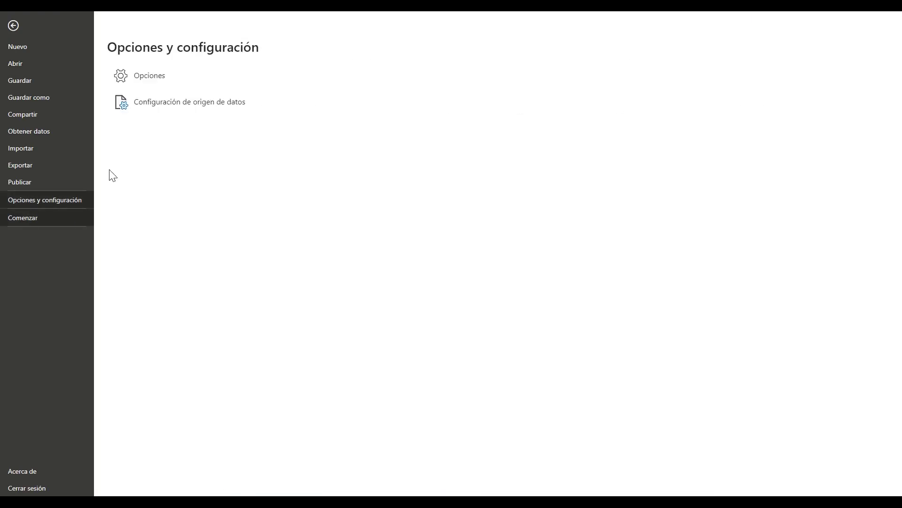
left_click(156, 86)
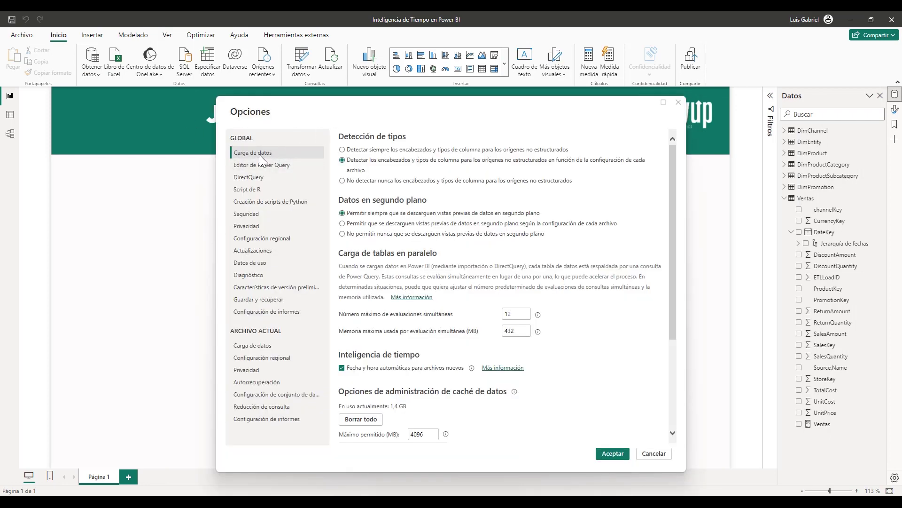
key("ctrl+2")
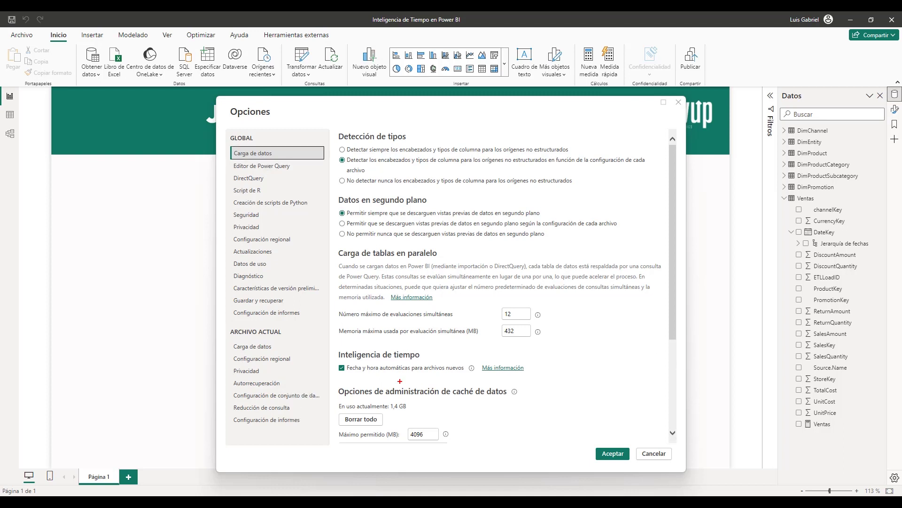
left_click_drag(334, 343, 536, 380)
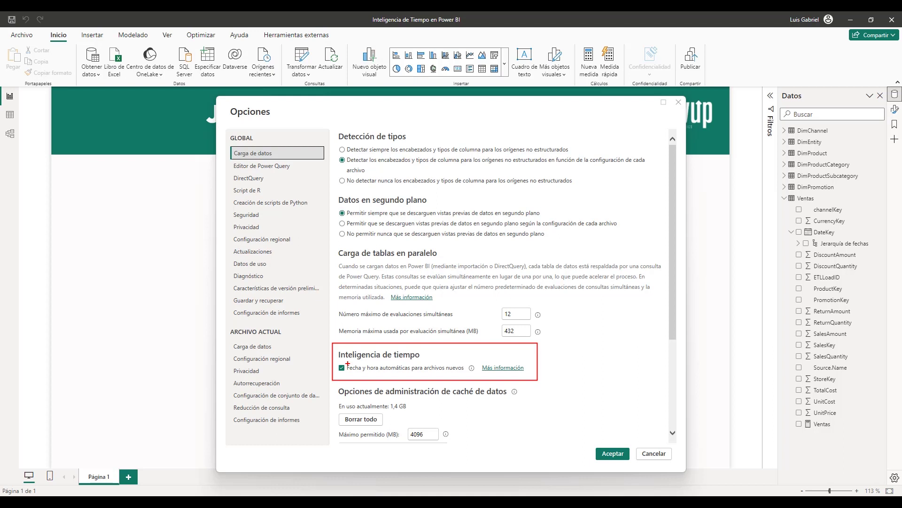
key("Escape")
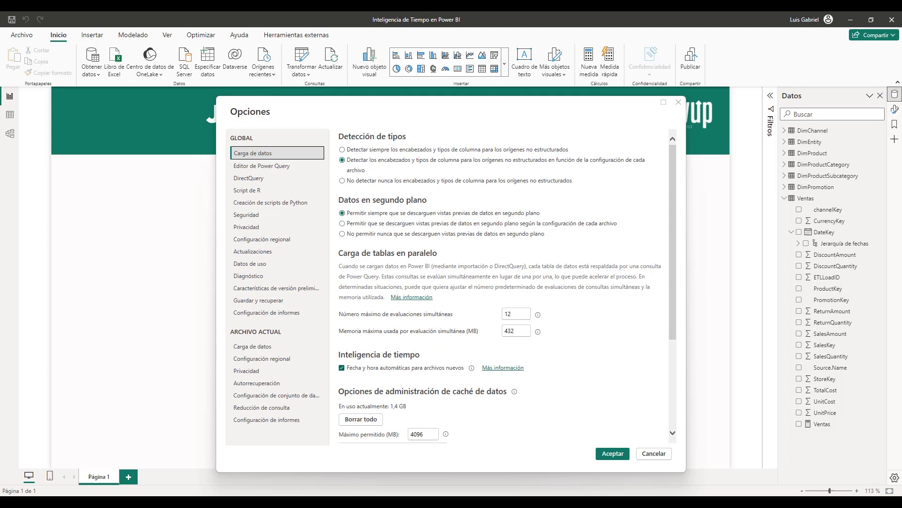
left_click(343, 369)
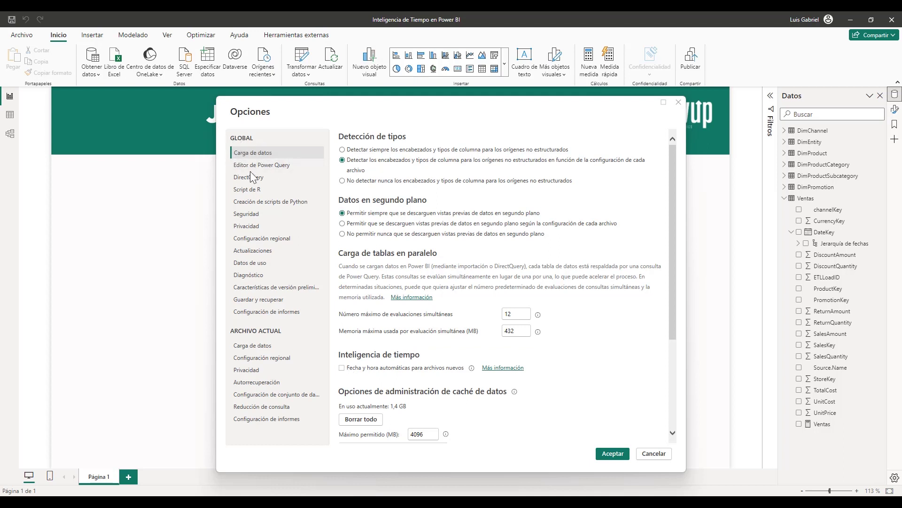
Disable Fecha y hora automáticas in the current file's data load options and apply the changes.
left_click(264, 346)
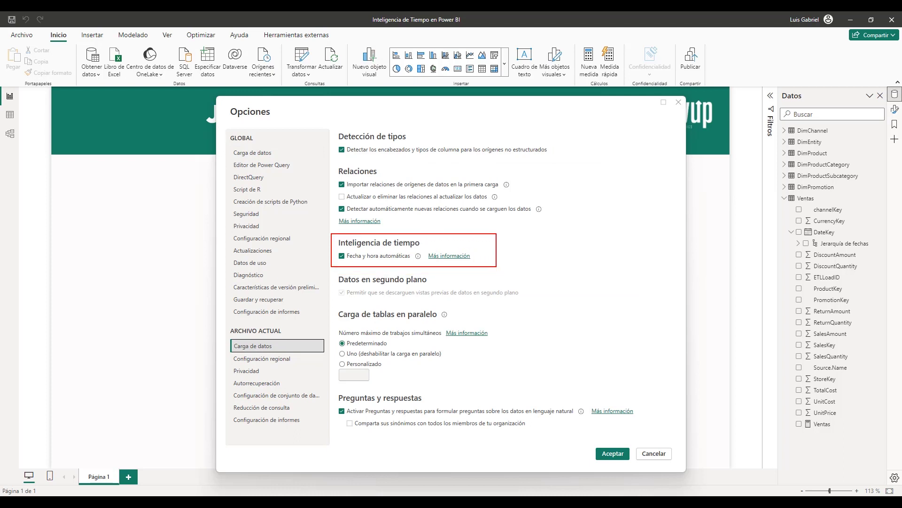
left_click(342, 256)
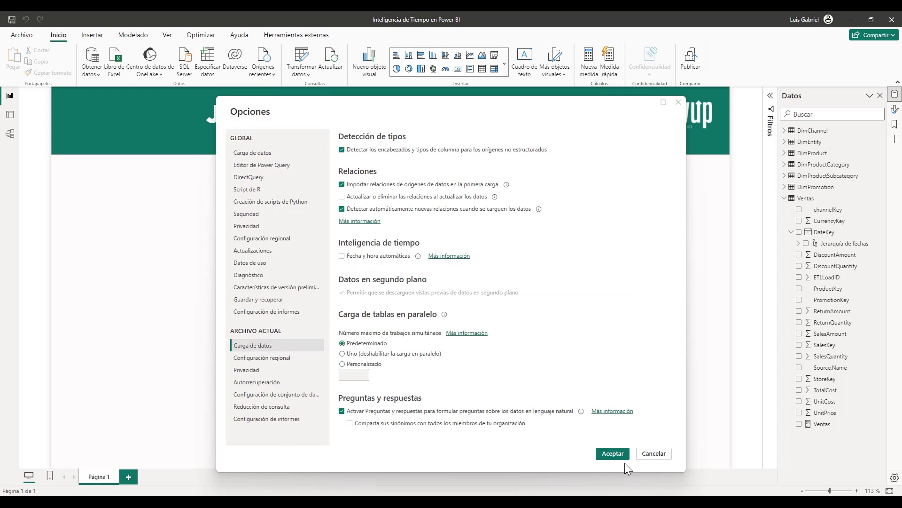
left_click(612, 453)
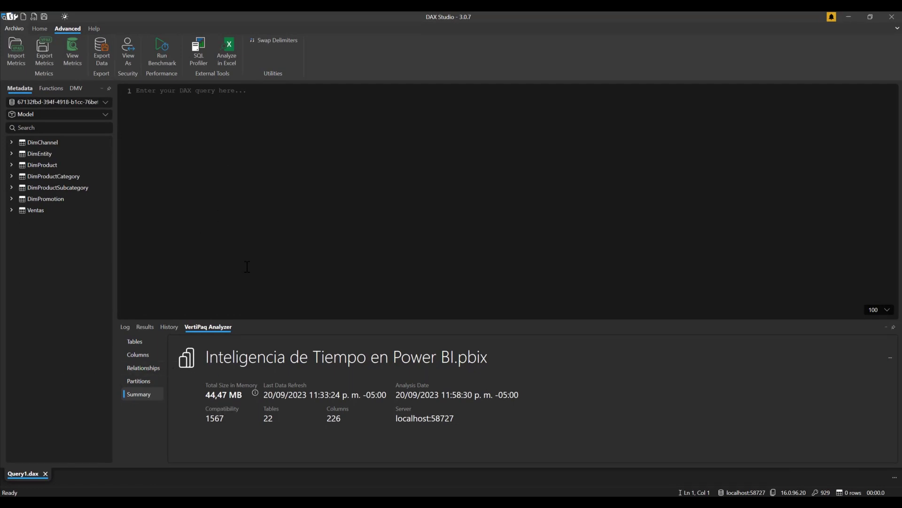
Recalculate the model's VertiPaq Analyzer metrics in DAX Studio and display the summary with the total size in memory.
left_click(74, 53)
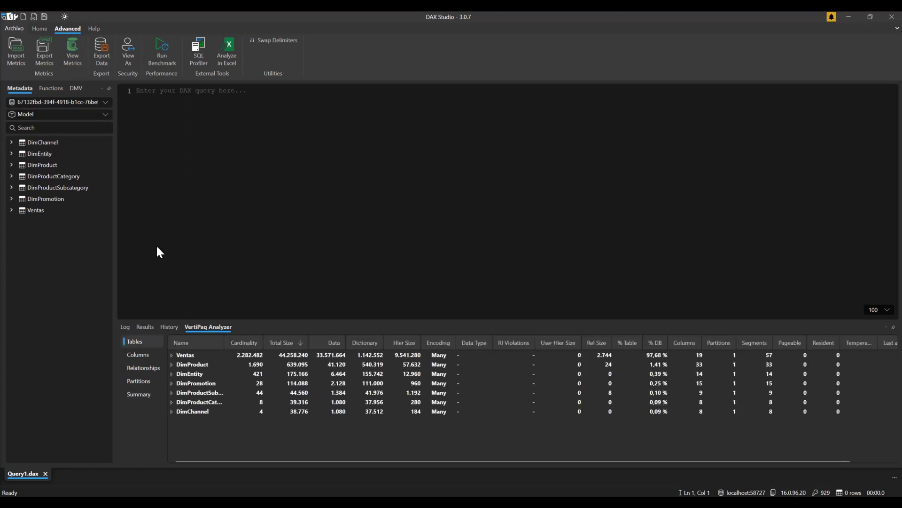
left_click(141, 394)
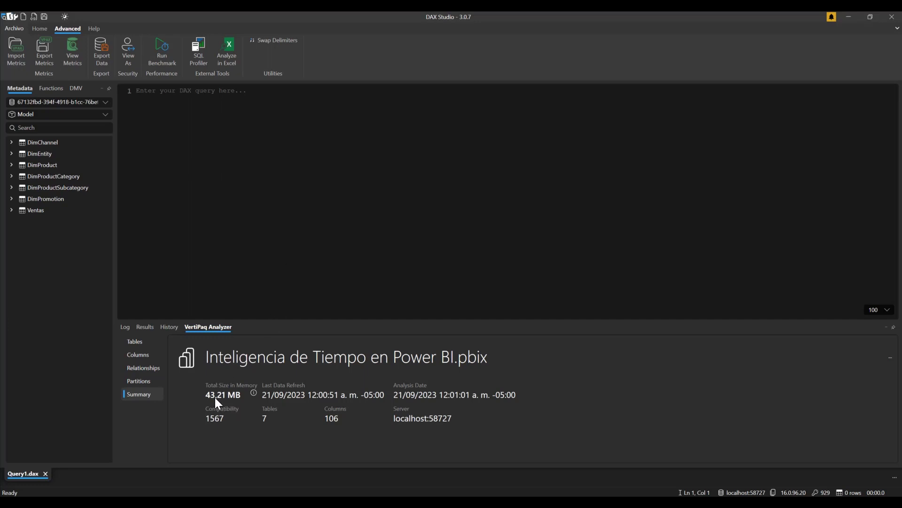
mouse_move(217, 399)
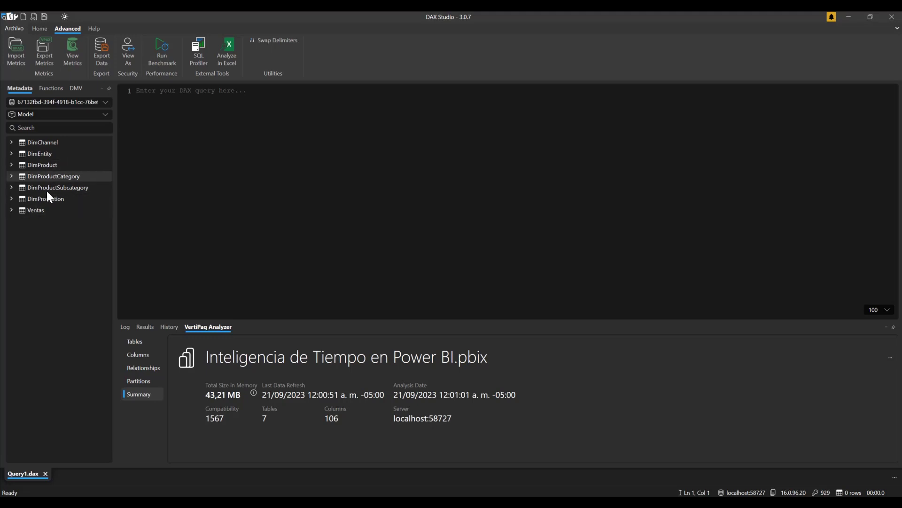
Switch back to Power BI and check Ventas' DateKey and the date fields of DimChannel and DimEntity for hierarchies.
key("alt+Tab")
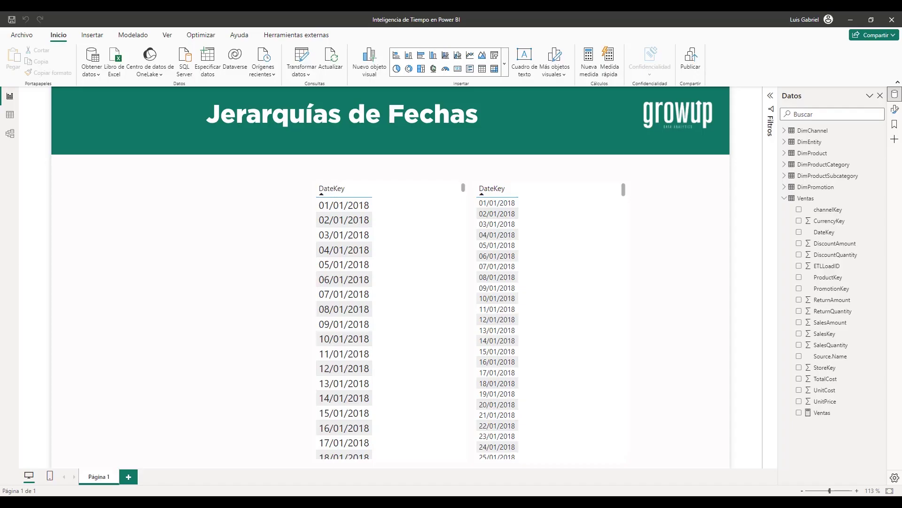
left_click(825, 233)
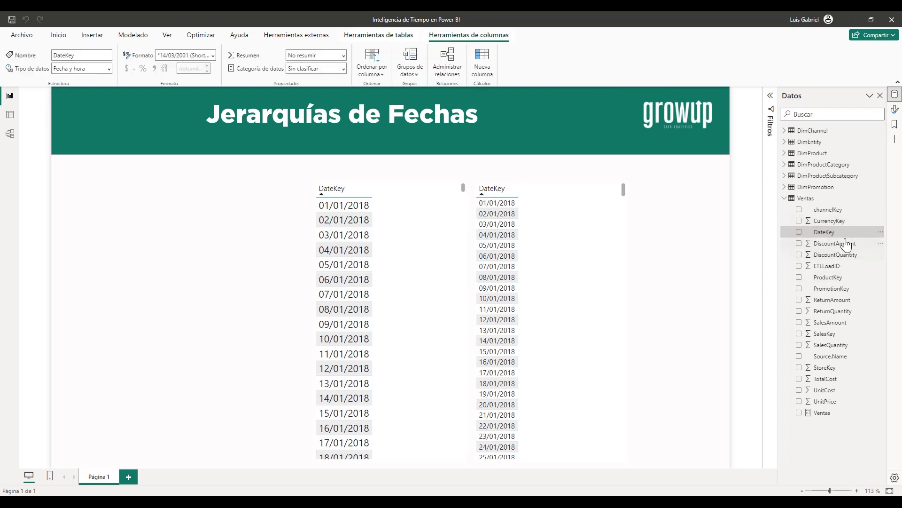
left_click(784, 130)
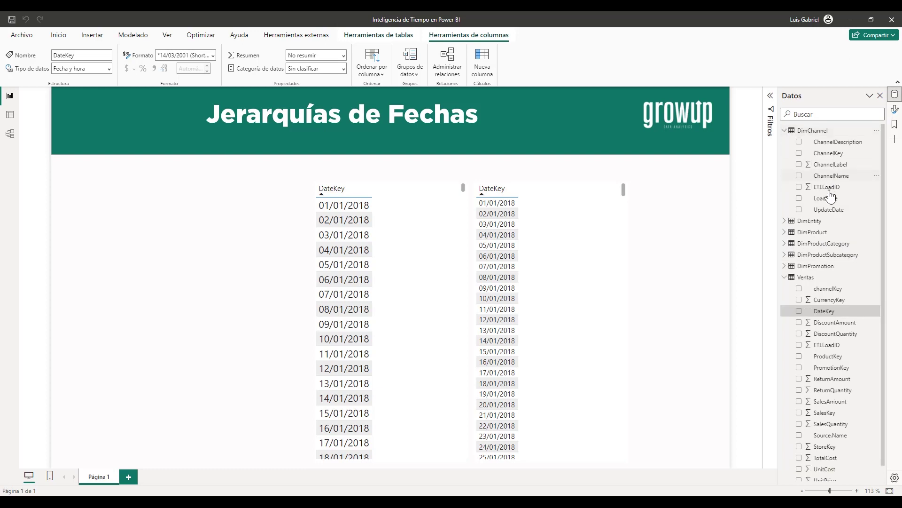
left_click(784, 130)
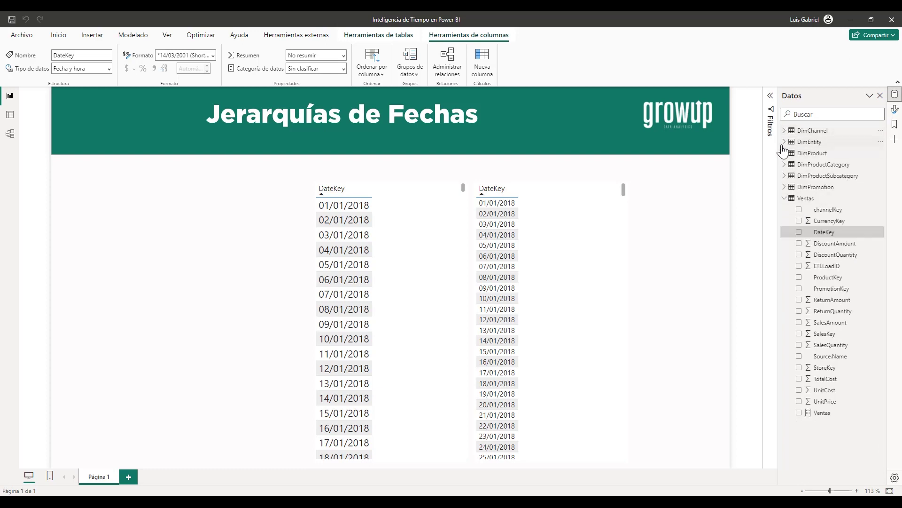
left_click(784, 141)
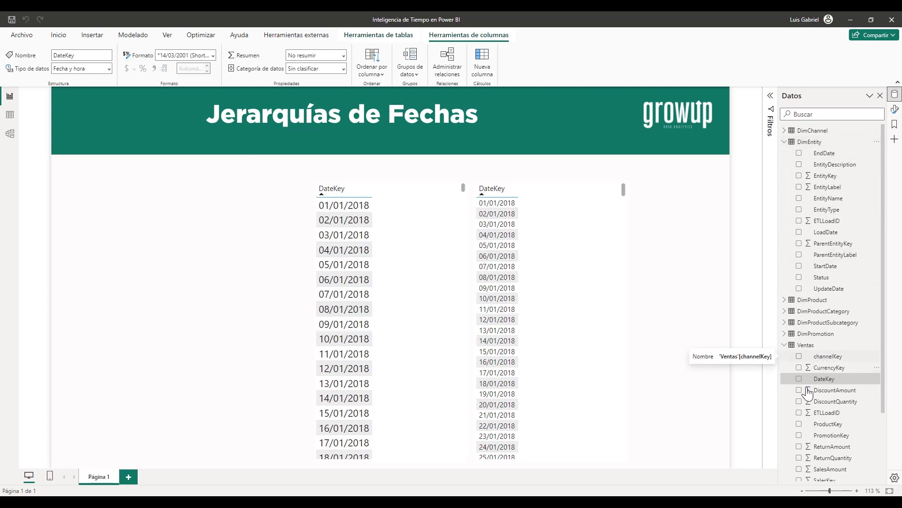
scroll(809, 371, "down", 3)
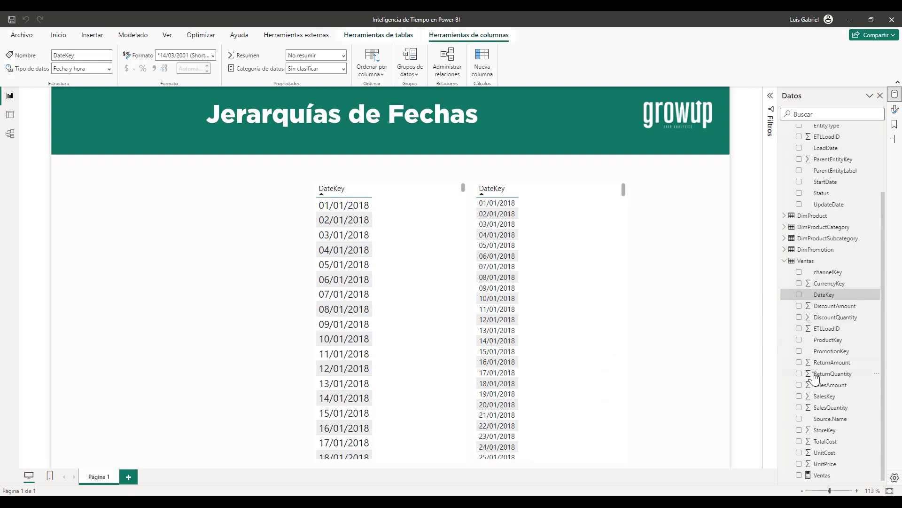
Add a table visual with Ventas' DateKey to the empty area beside the existing tables, check its field options and deselect it.
left_click_drag(833, 298, 188, 202)
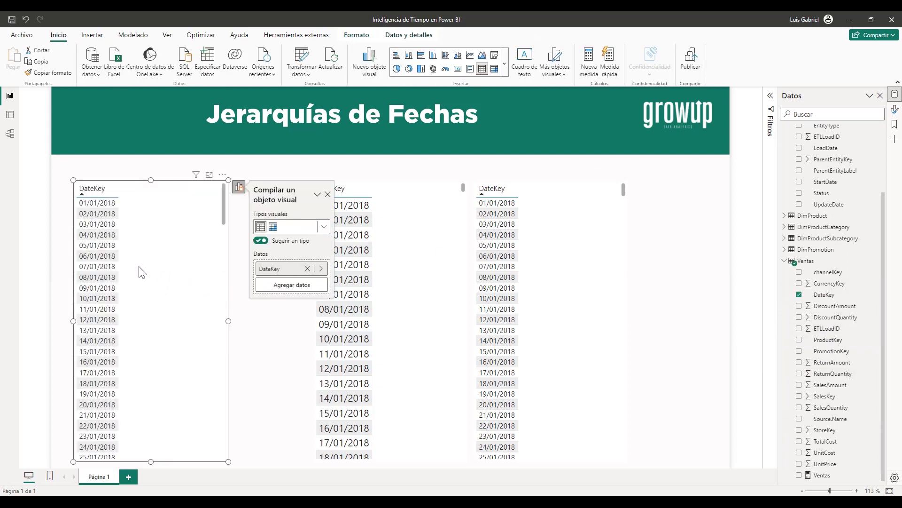
right_click(272, 272)
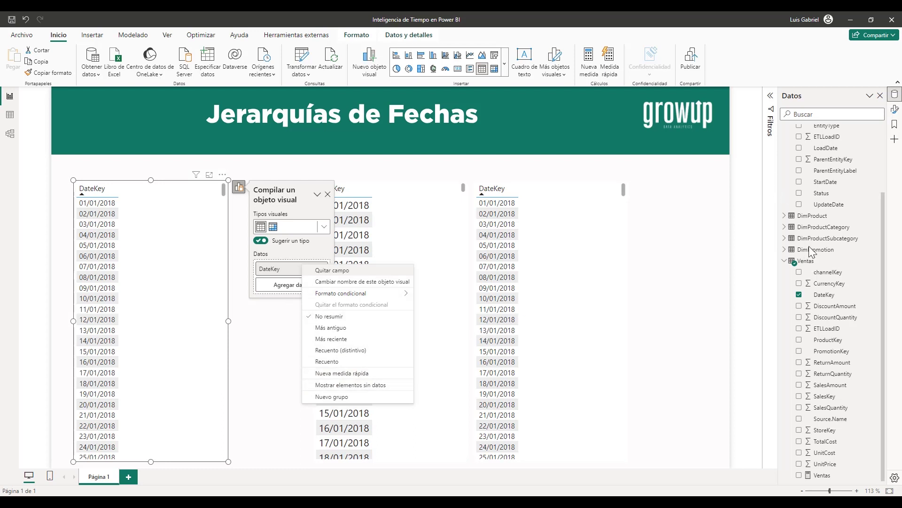
left_click(804, 262)
left_click(671, 264)
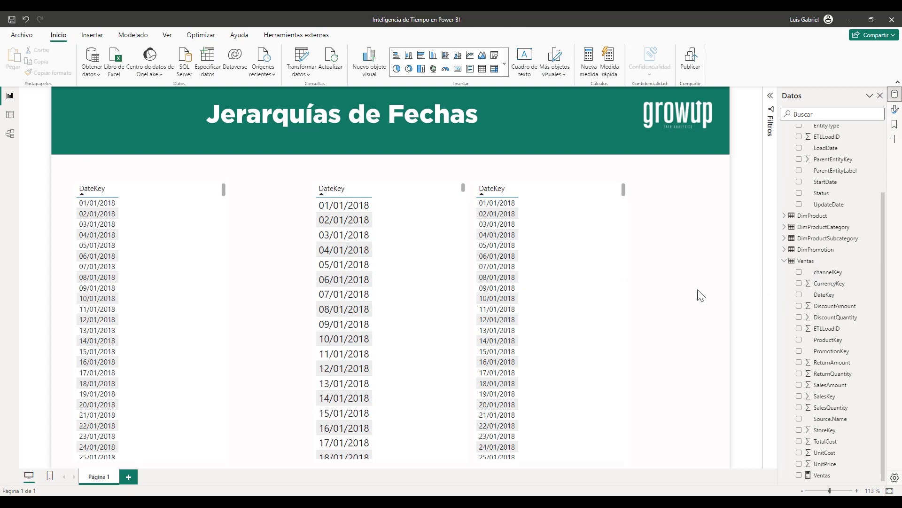
Narrow the new DateKey table, move the other two tables closer to it, and collapse DimEntity in the field list.
left_click(229, 317)
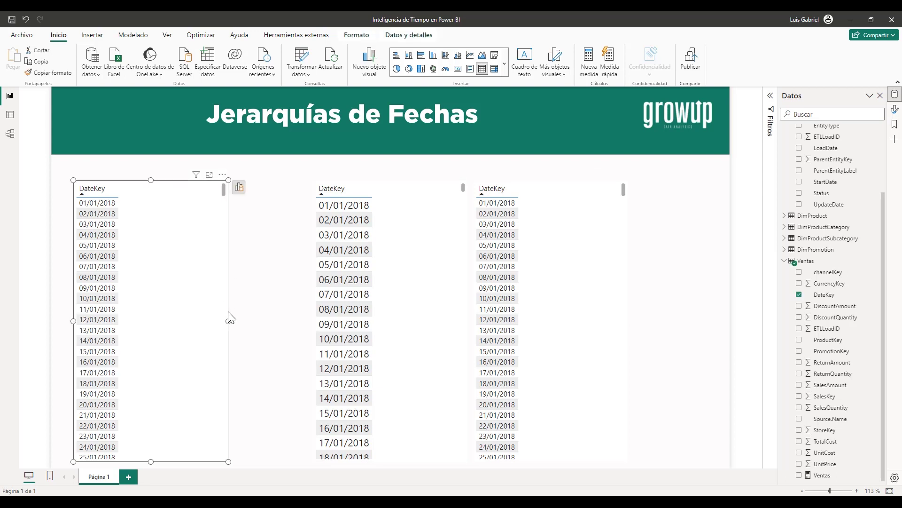
left_click_drag(229, 321, 189, 326)
left_click_drag(405, 292, 310, 294)
left_click_drag(558, 294, 494, 296)
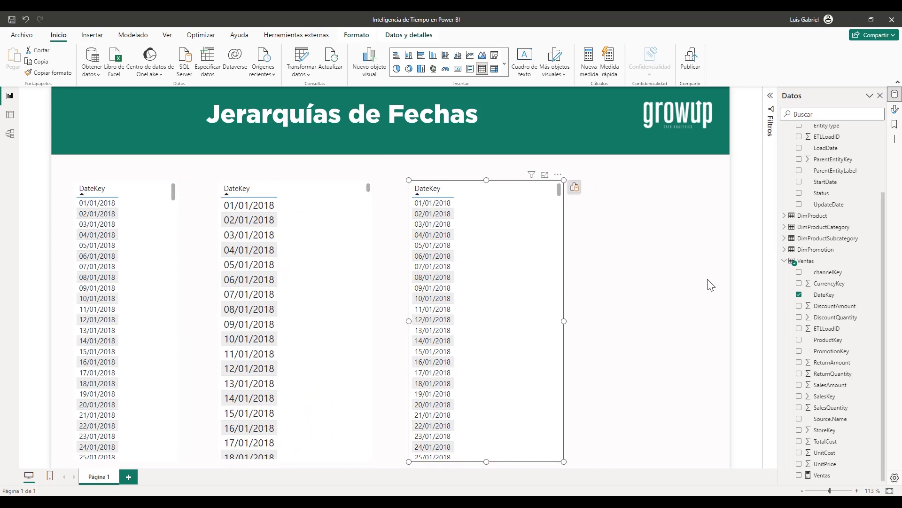
scroll(785, 329, "up", 3)
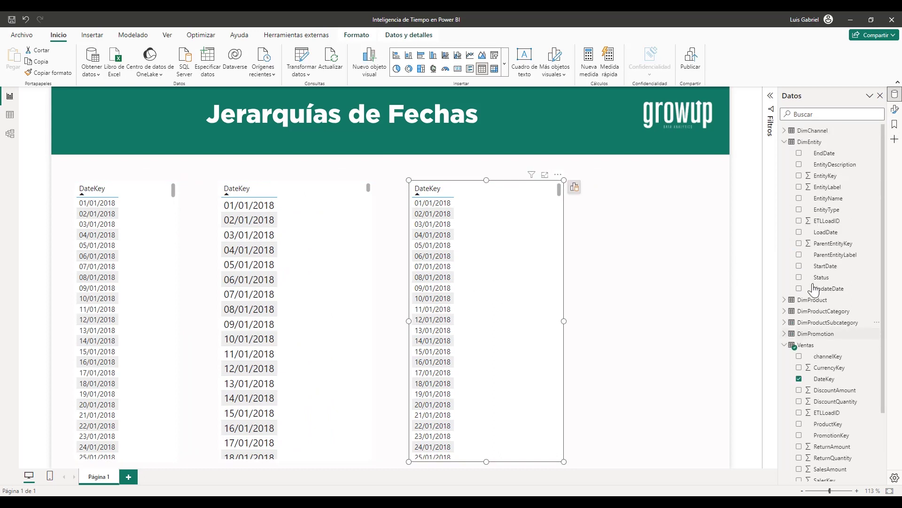
left_click(784, 141)
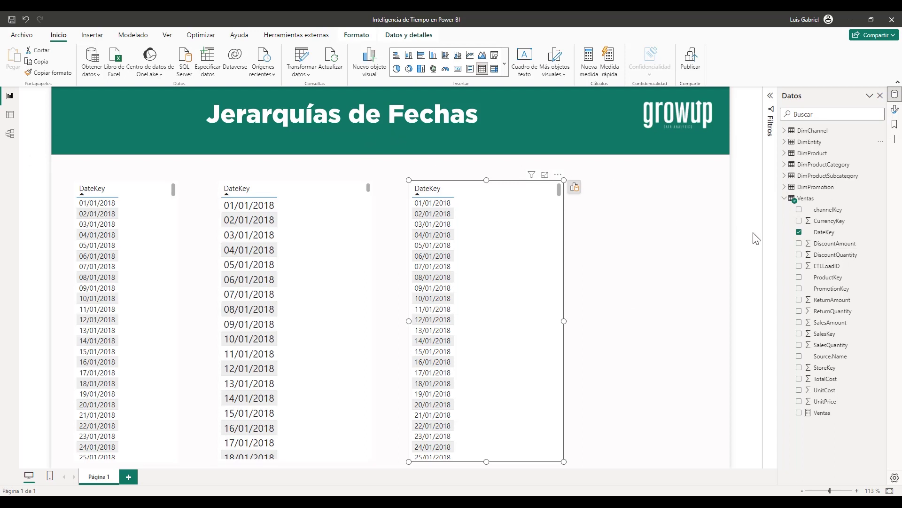
Create a new calculated table in the data view and name it Calendario, with its expression starting on a second line.
left_click(10, 115)
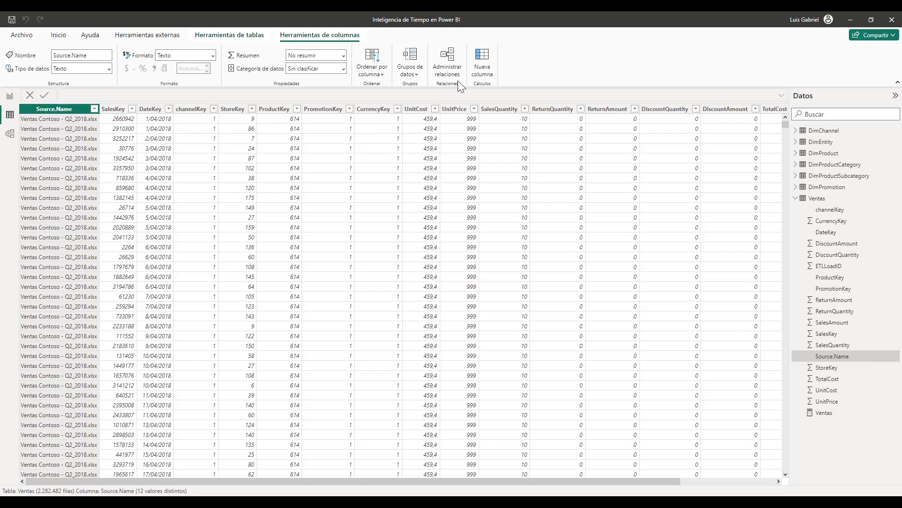
left_click(247, 36)
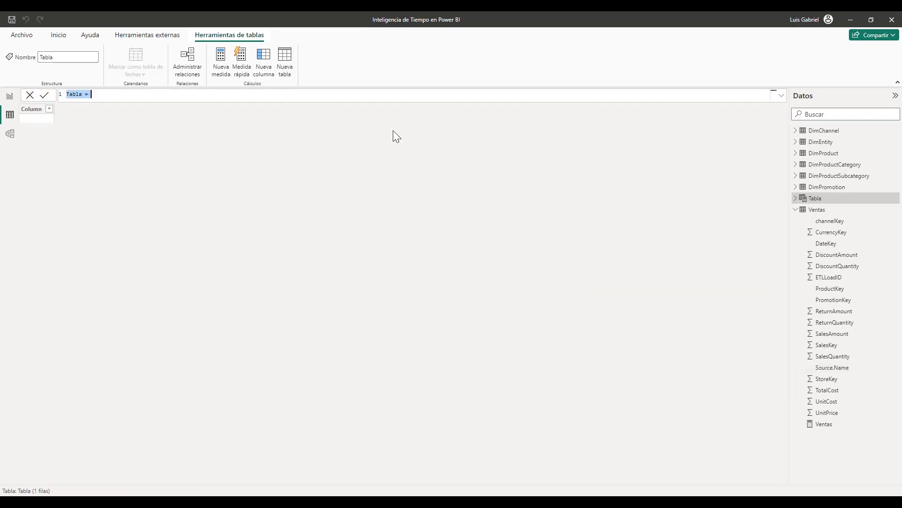
left_click(113, 99)
scroll(117, 97, "up", 5)
left_click_drag(149, 107, 38, 105)
type("Ca")
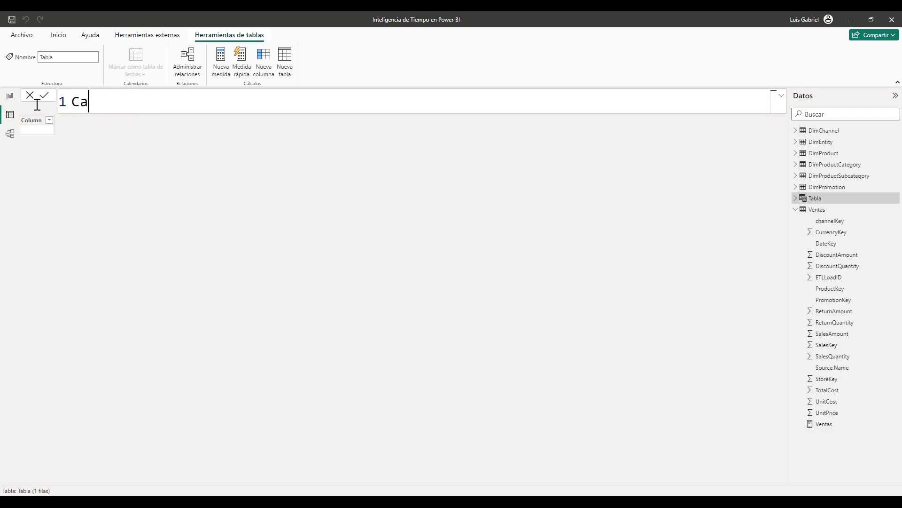
type("lendario =")
key("shift+Return")
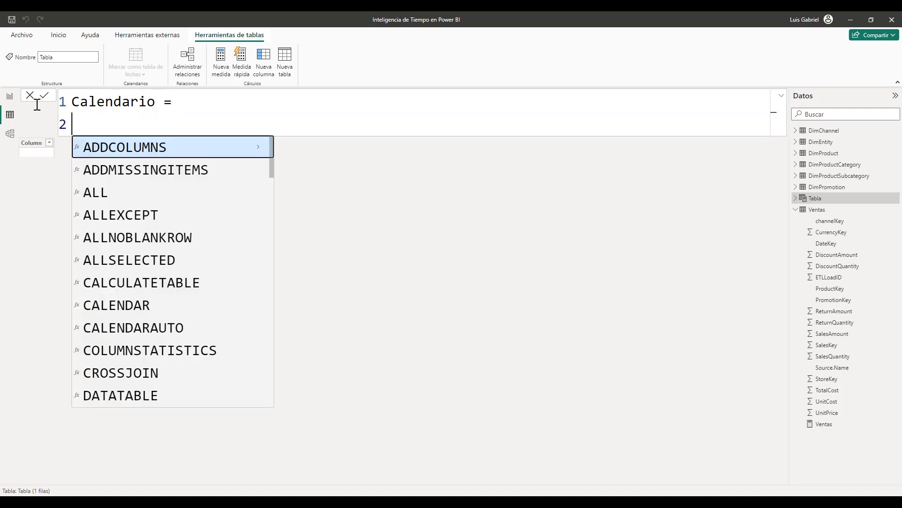
Begin the Calendario expression with the CALENDAR function, using MIN(Ventas[DateKey]) as the start date.
type("calen")
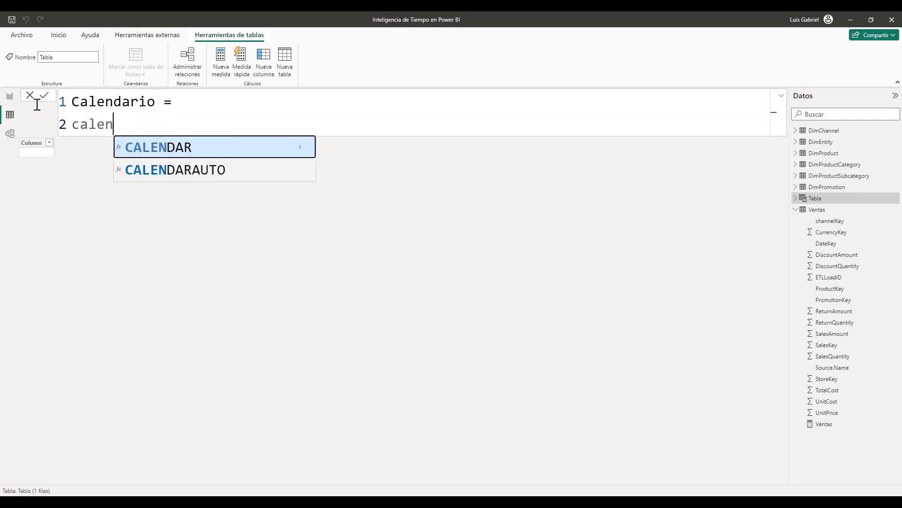
key("Tab")
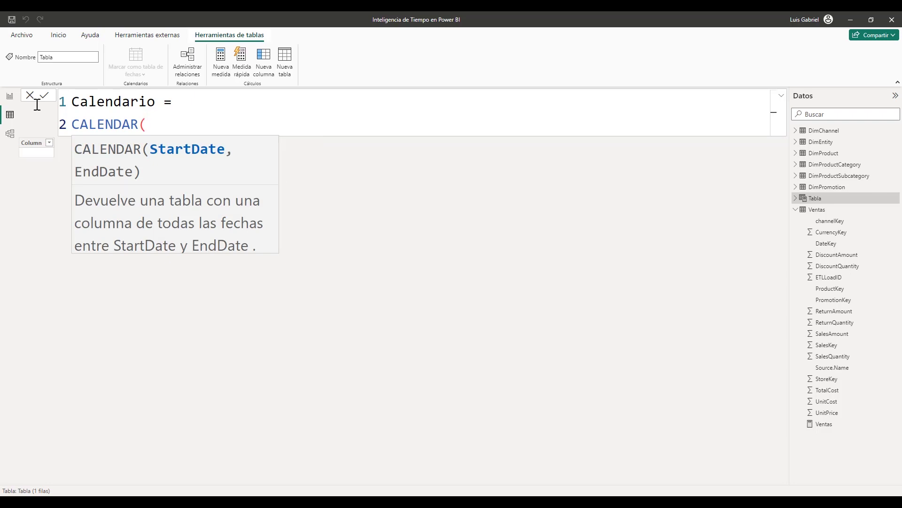
type("min")
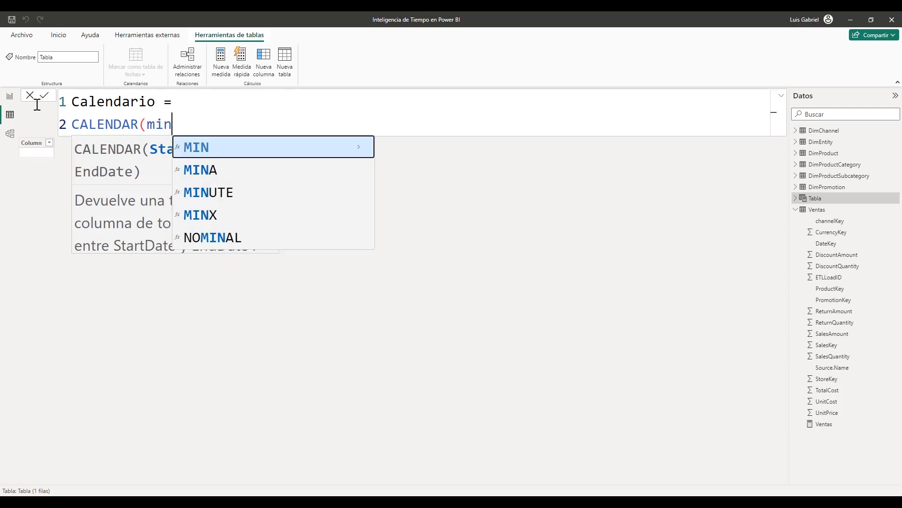
key("Tab")
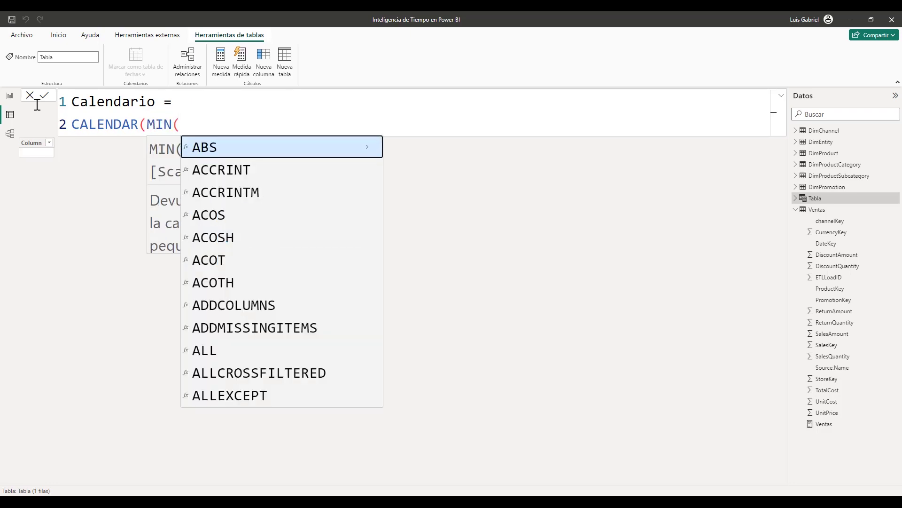
type("date")
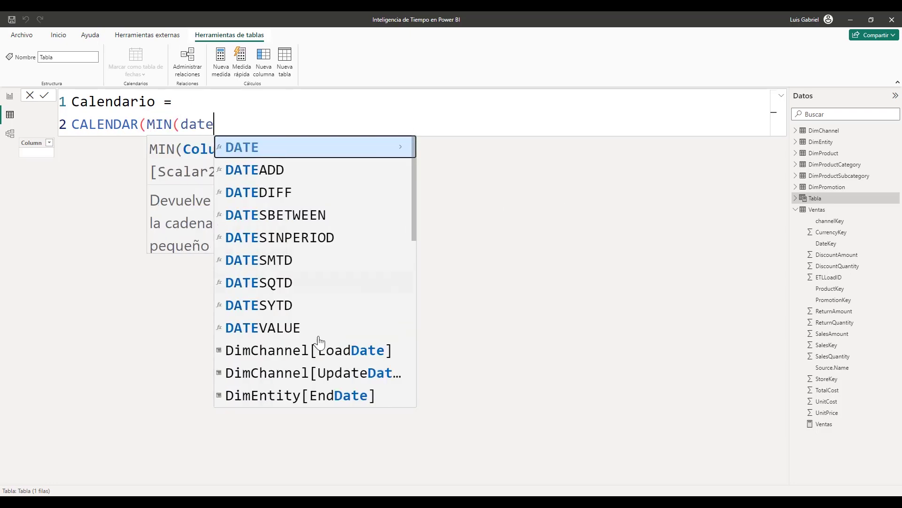
type("ke")
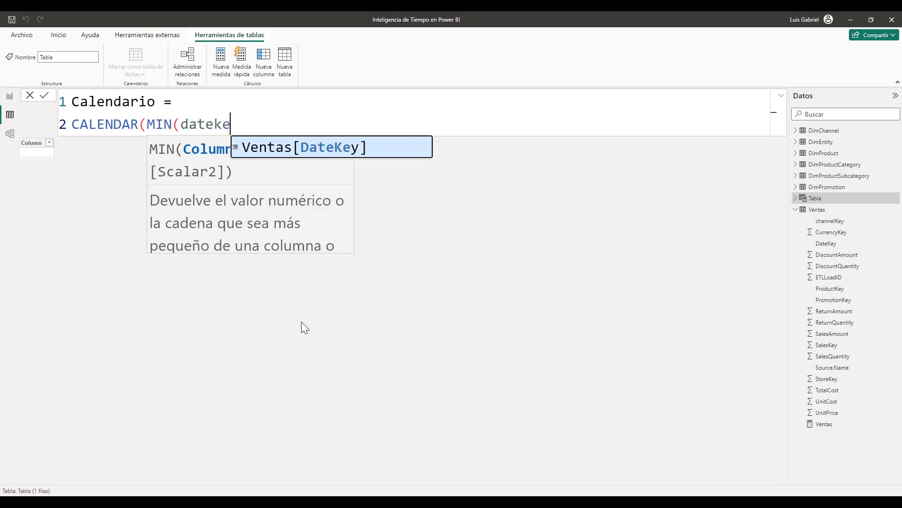
key("Tab")
type(")")
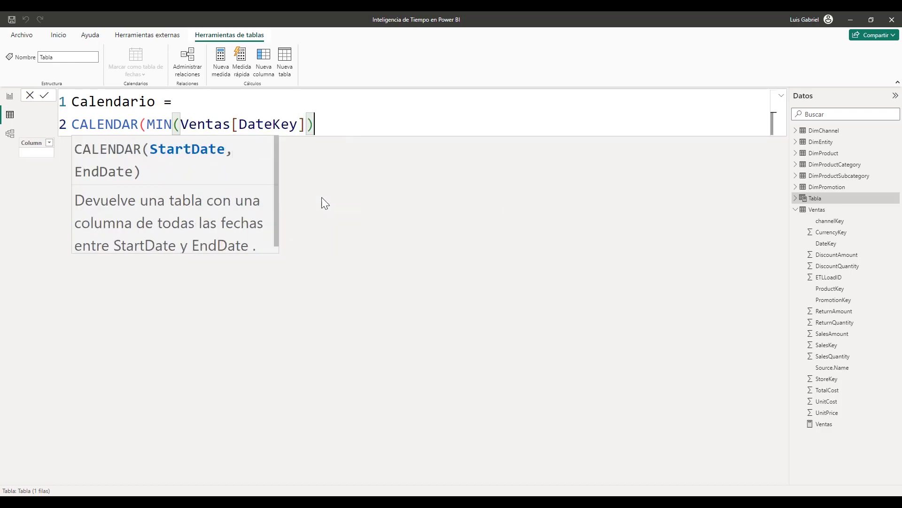
Complete the Calendario formula with MAX(Ventas[DateKey]) as the end date, create the table and review its date range arguments.
type(",ma")
key("Tab")
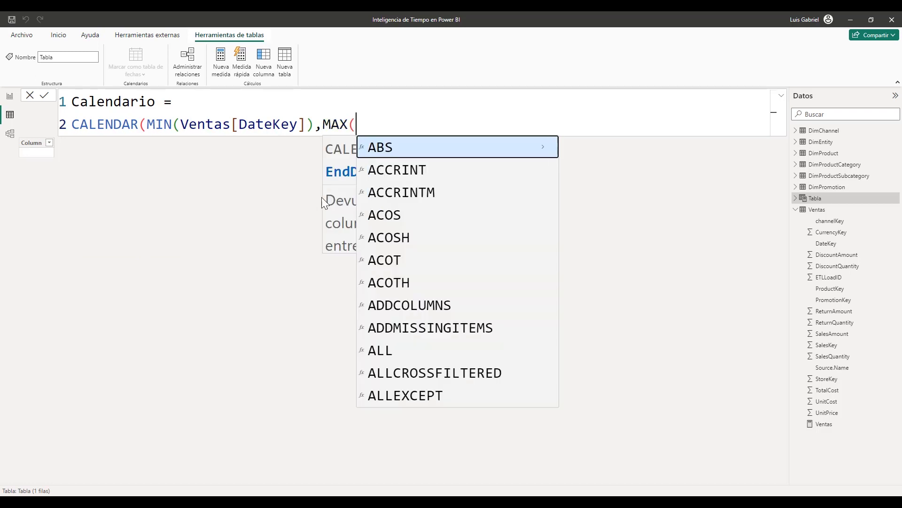
type("datek")
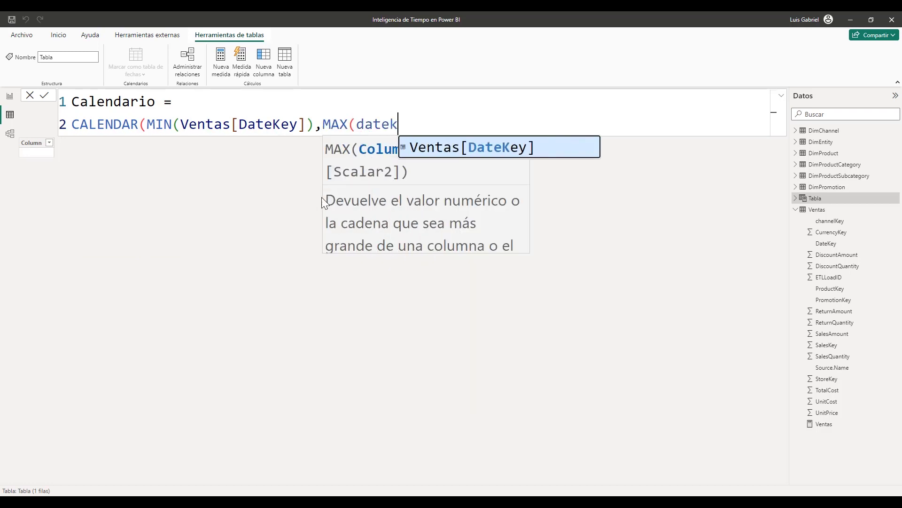
key("Tab")
type("))")
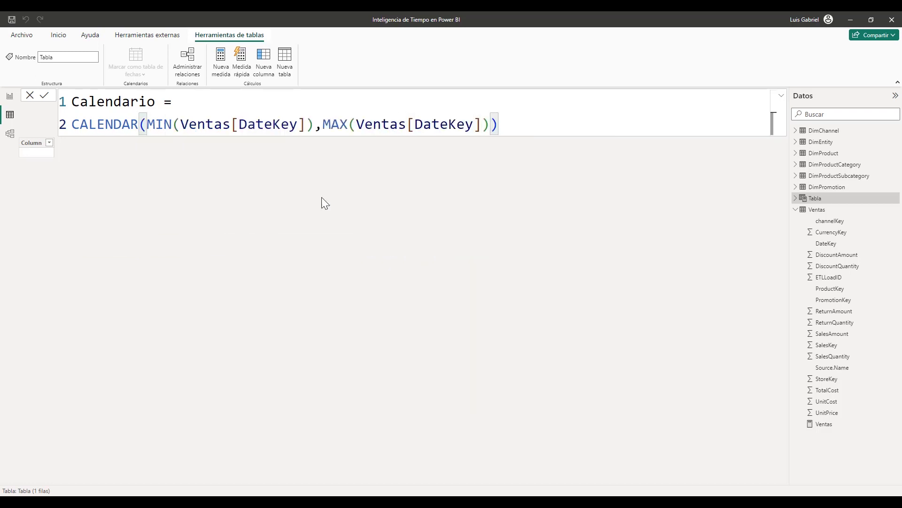
key("Return")
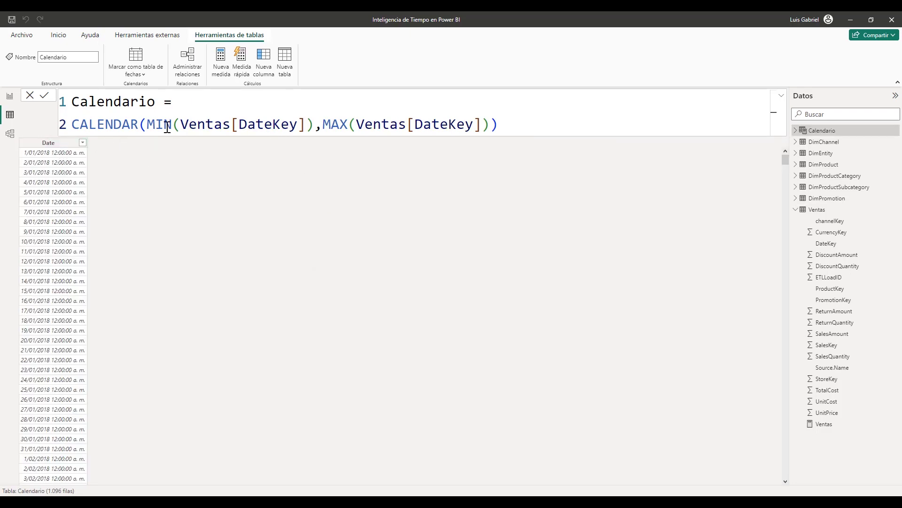
left_click_drag(189, 123, 482, 124)
left_click(117, 167)
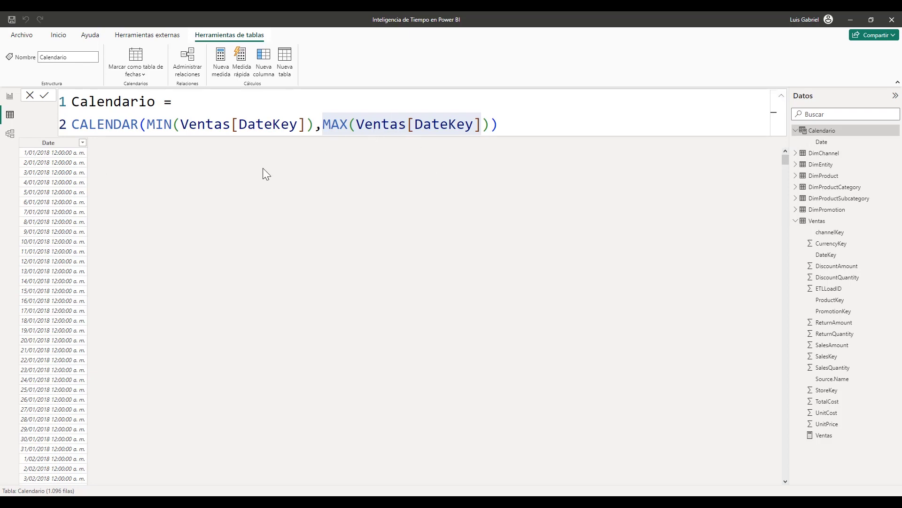
Add a calculated column to the Calendario table with the formula Año = YEAR(Calendario[Date]).
left_click(265, 62)
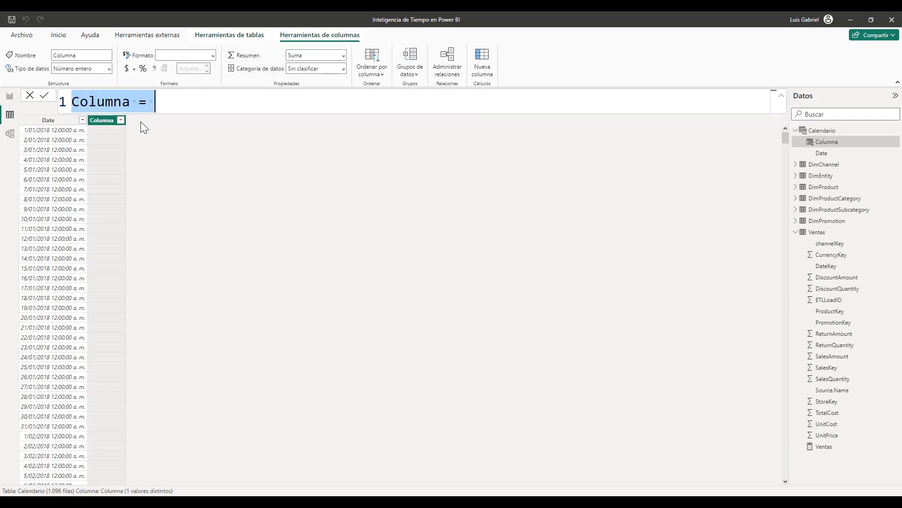
type("Año ")
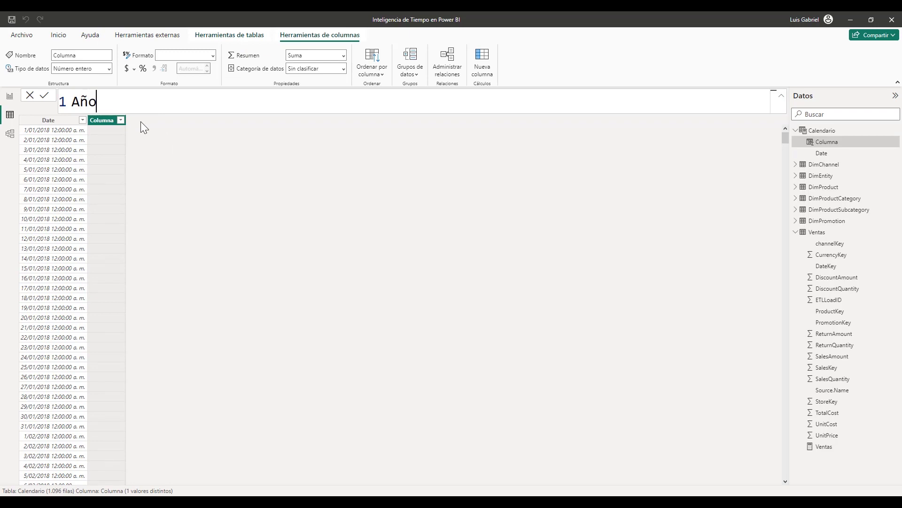
type("= ye")
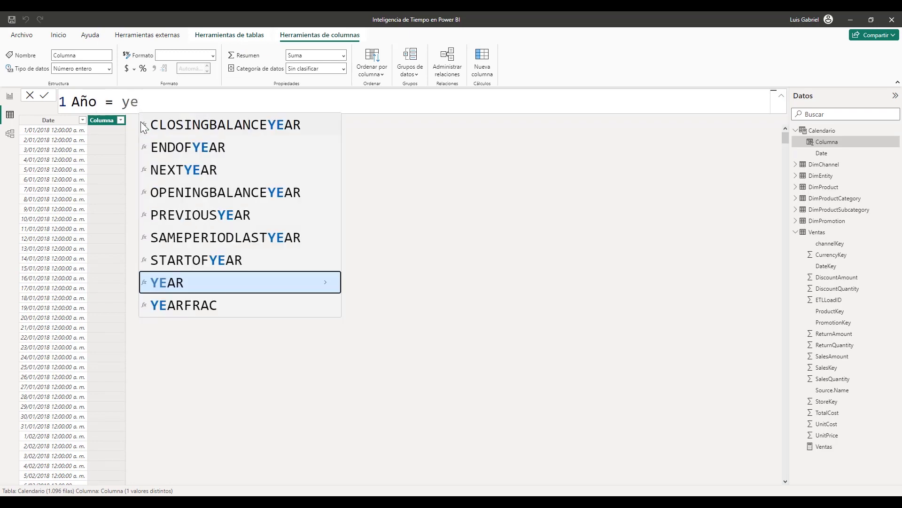
key("Tab")
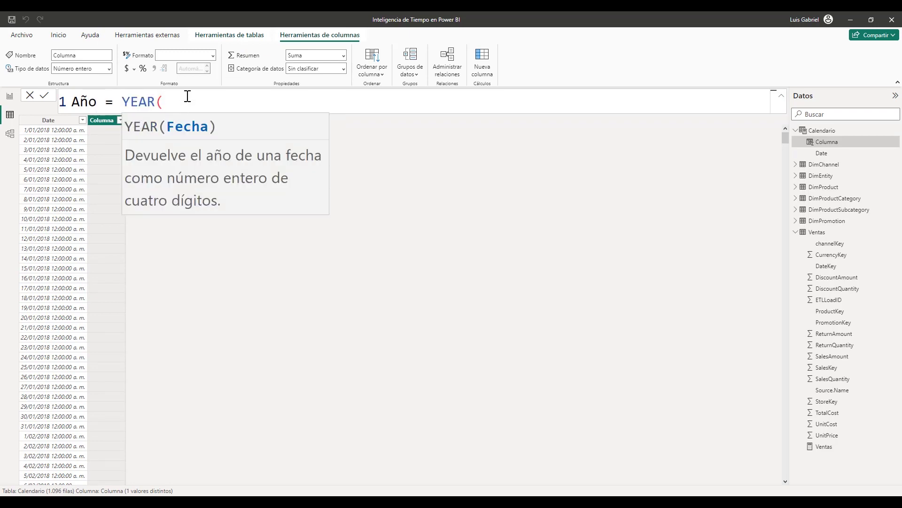
type("date")
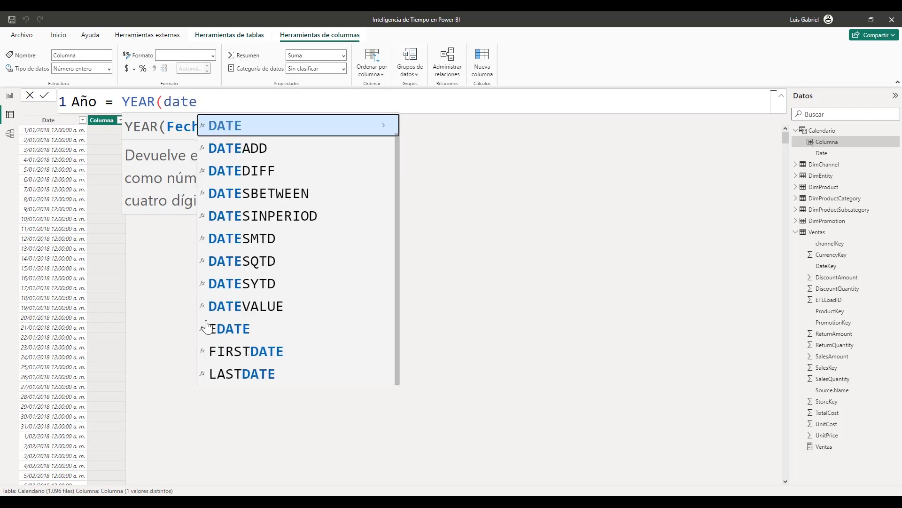
left_click(295, 126)
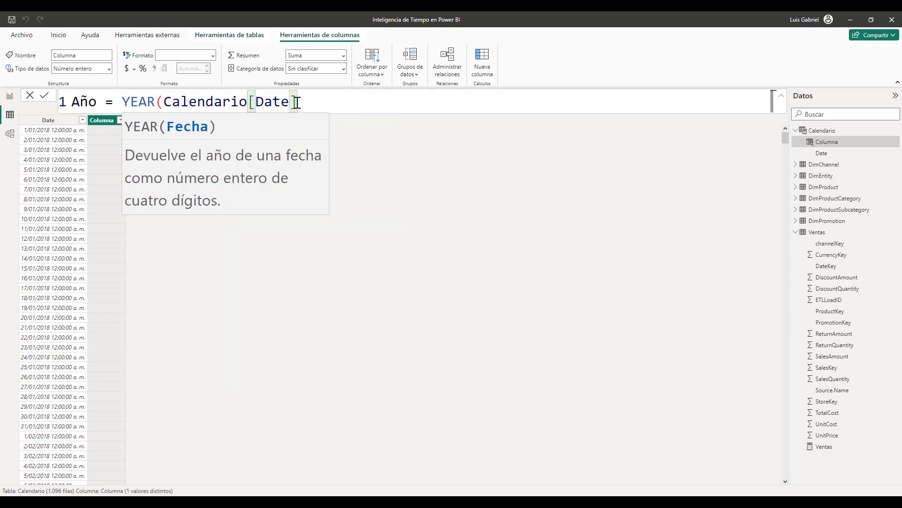
type(")")
key("Return")
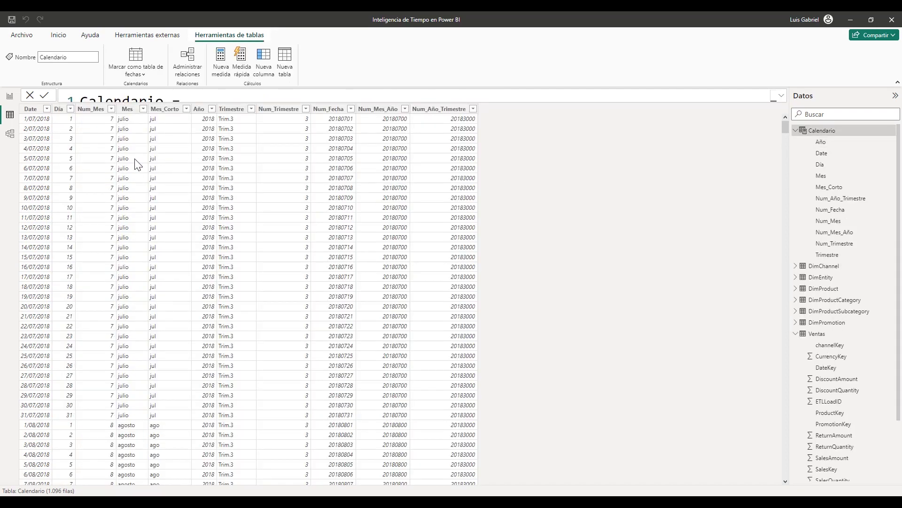
Inspect Calendario's Num_Trimestre column and the available external tools, and return to the report view.
left_click(276, 177)
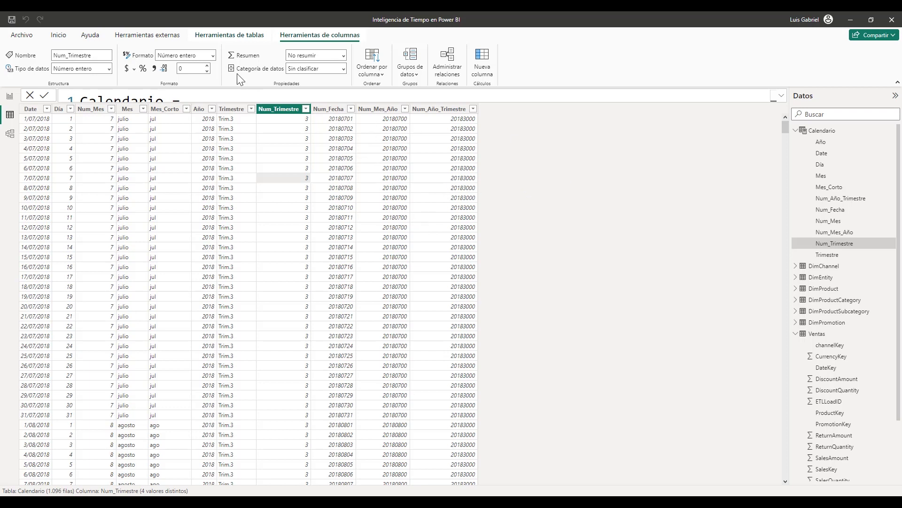
left_click(141, 36)
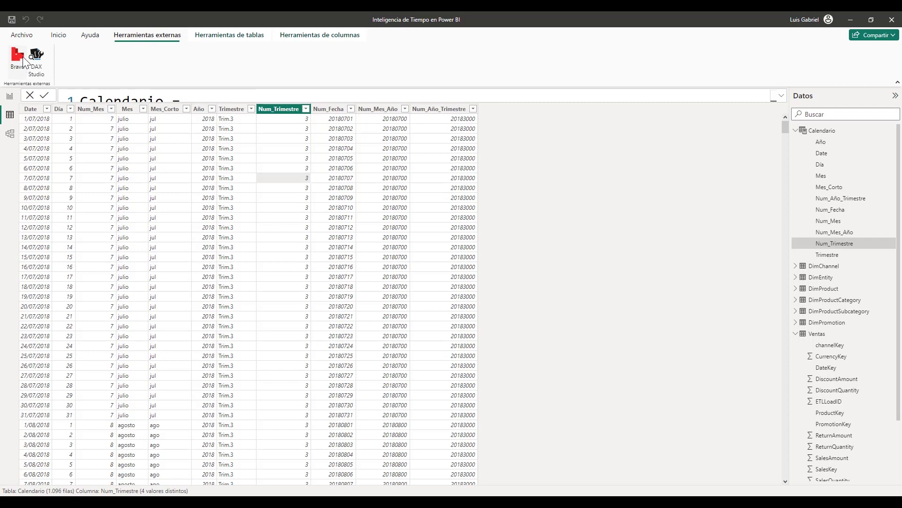
left_click(9, 95)
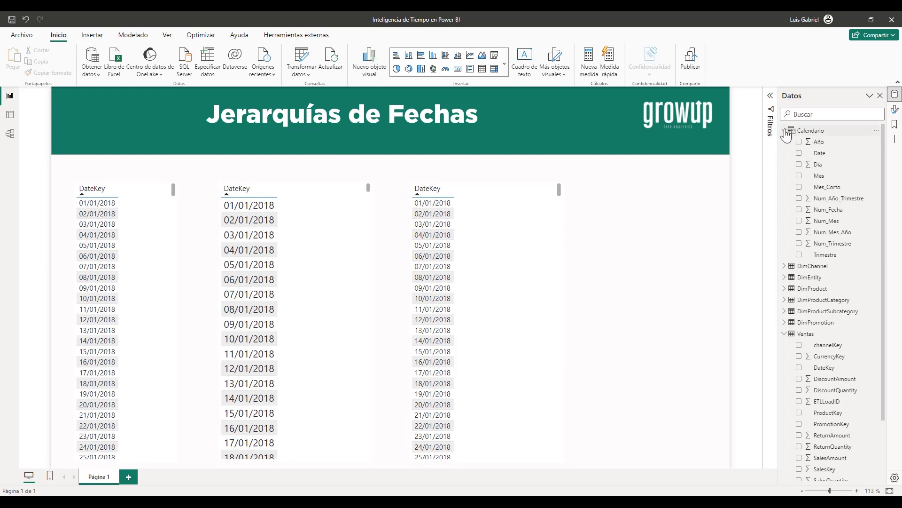
In the model diagram, lengthen the Calendario table card and relate its Date field to DateKey in Ventas.
left_click(9, 135)
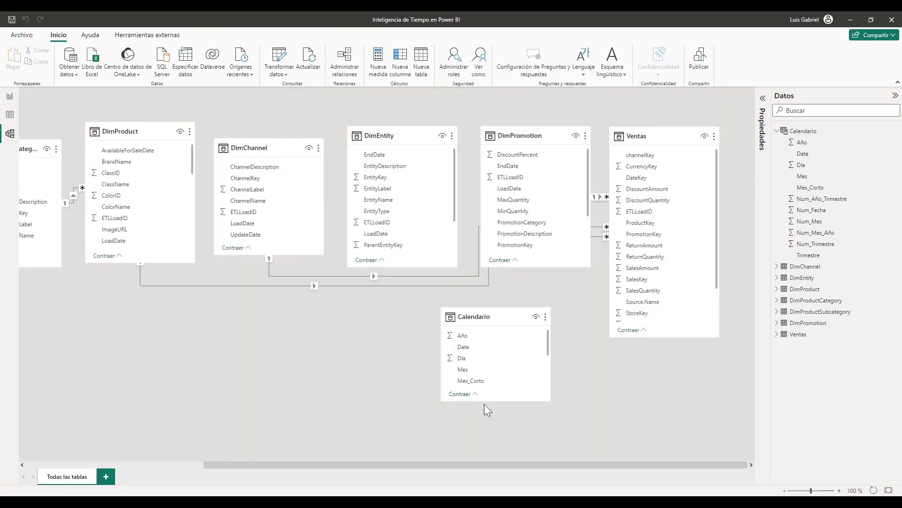
left_click_drag(486, 402, 474, 464)
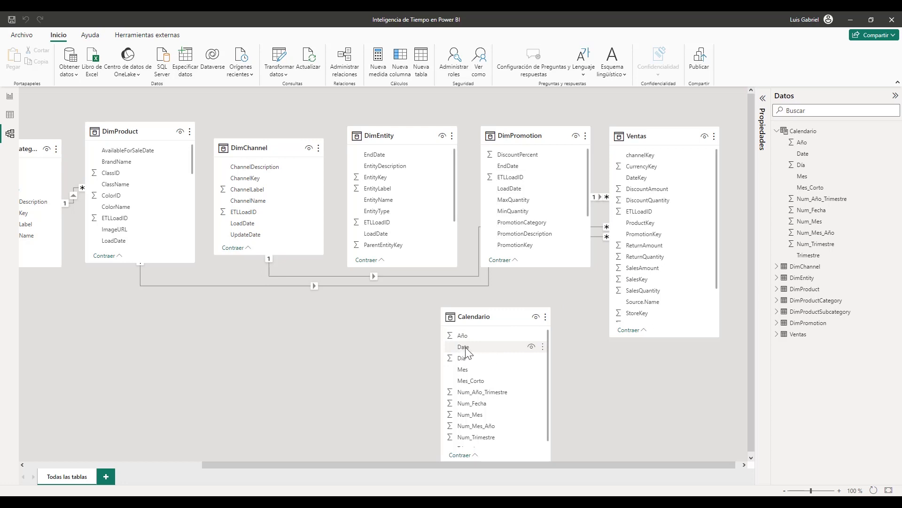
left_click_drag(466, 348, 654, 182)
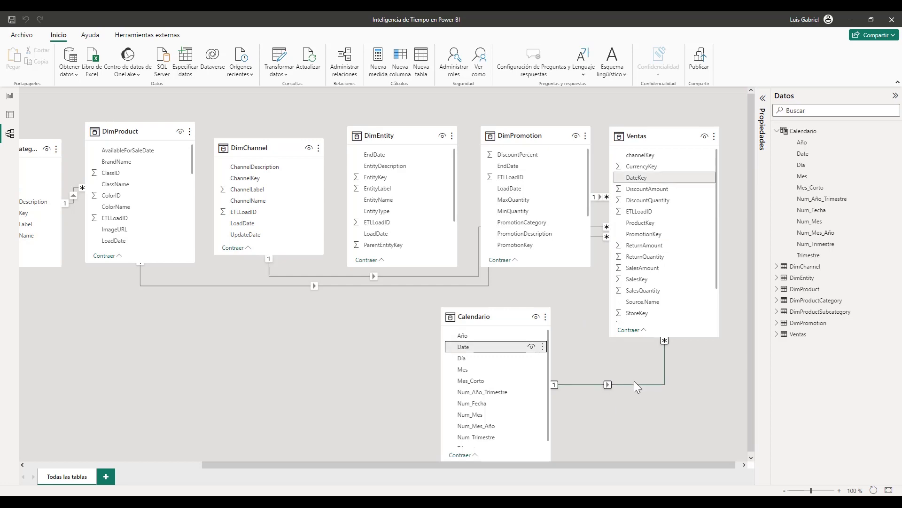
Beside the report's DateKey tables, add a line chart of the Ventas measure by Calendario's Año and shorten it to about a quarter height.
left_click(10, 96)
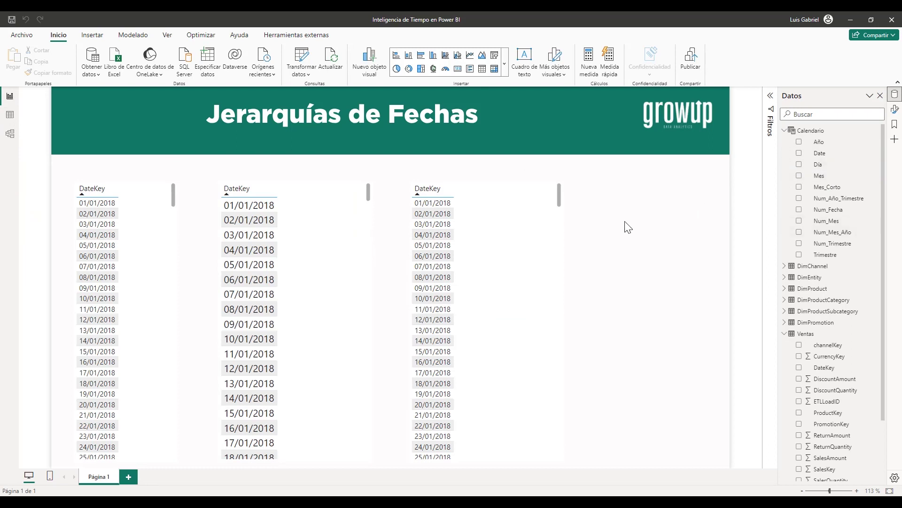
left_click(538, 228)
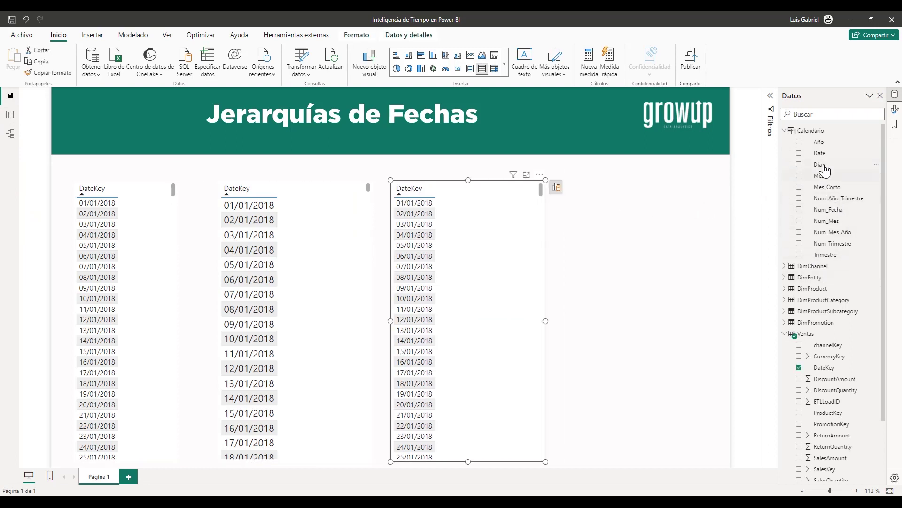
left_click_drag(826, 148, 607, 207)
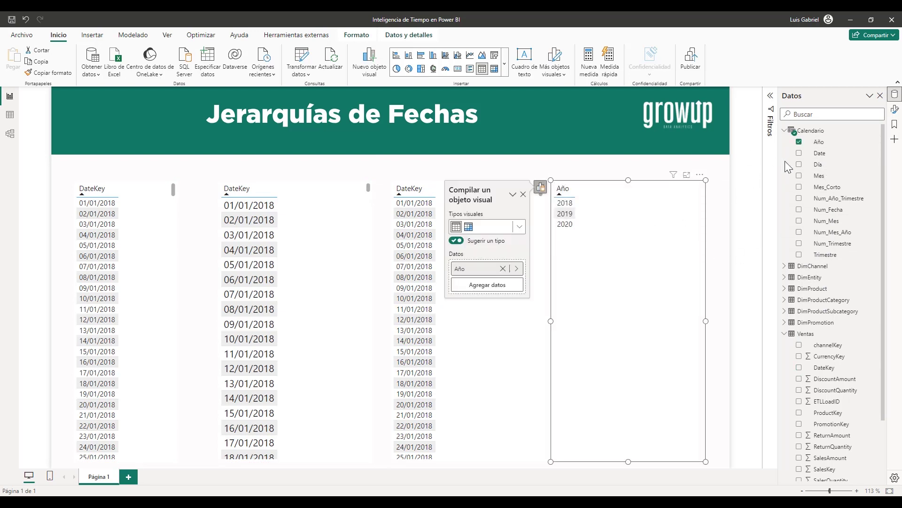
scroll(833, 367, "down", 3)
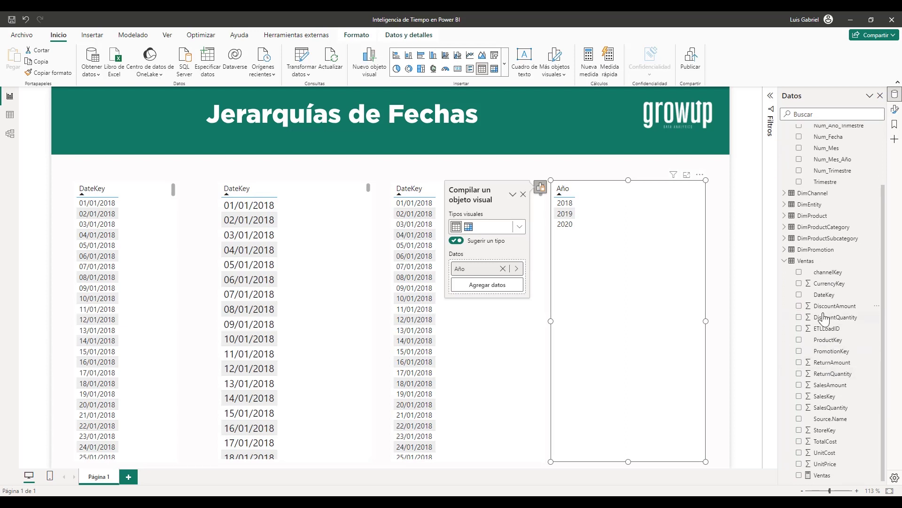
left_click_drag(822, 474, 625, 223)
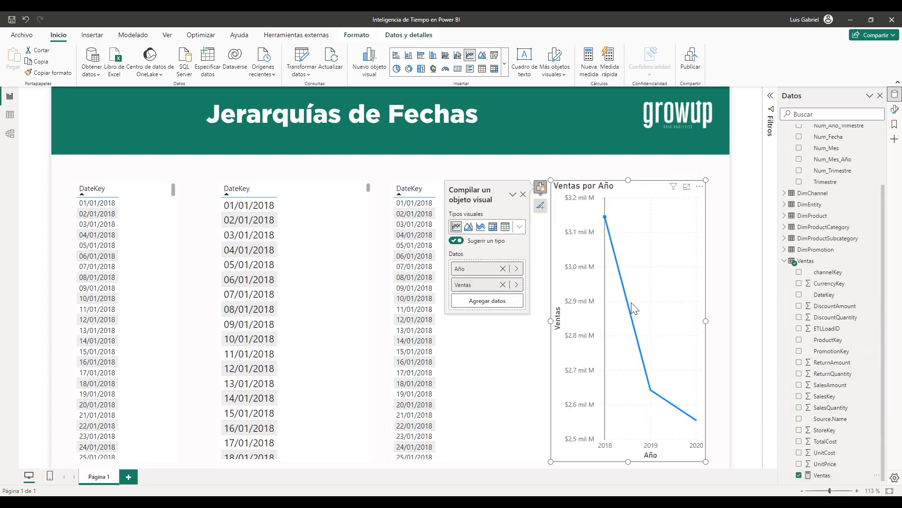
left_click_drag(628, 462, 628, 255)
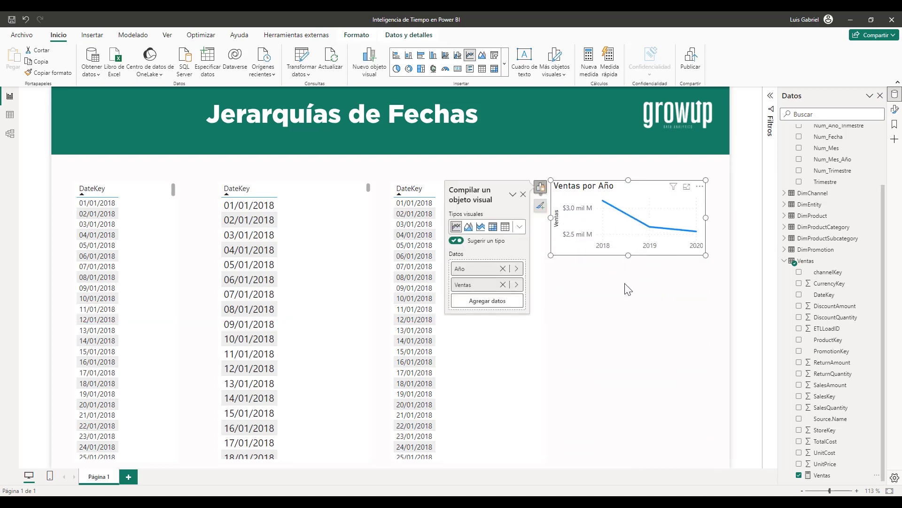
Below the Ventas por Año line chart, add a bar chart of the Ventas measure by Calendario's Mes.
left_click(638, 302)
scroll(839, 383, "up", 3)
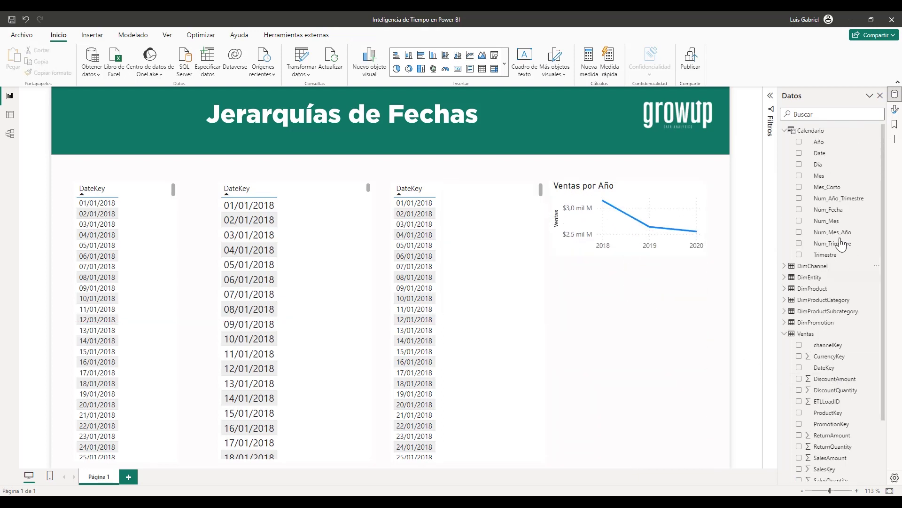
left_click_drag(823, 177, 601, 335)
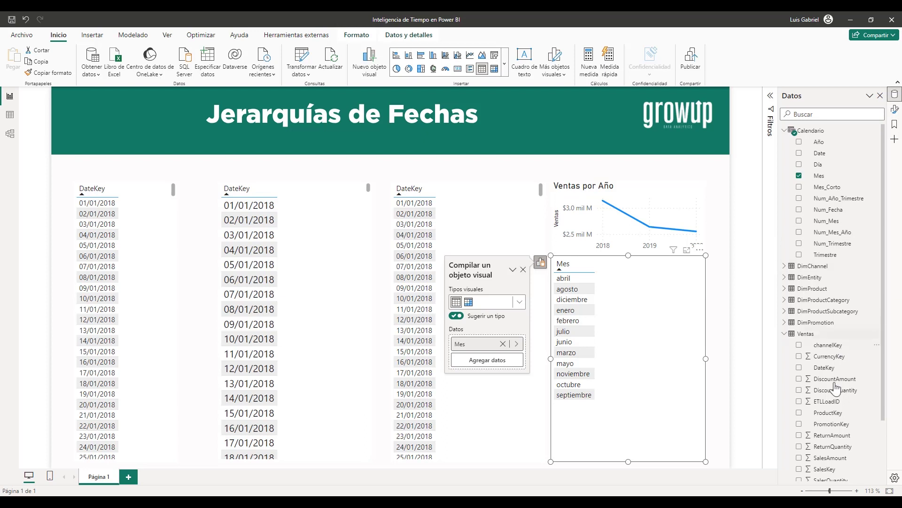
scroll(835, 390, "down", 3)
left_click_drag(823, 476, 649, 314)
scroll(804, 325, "up", 3)
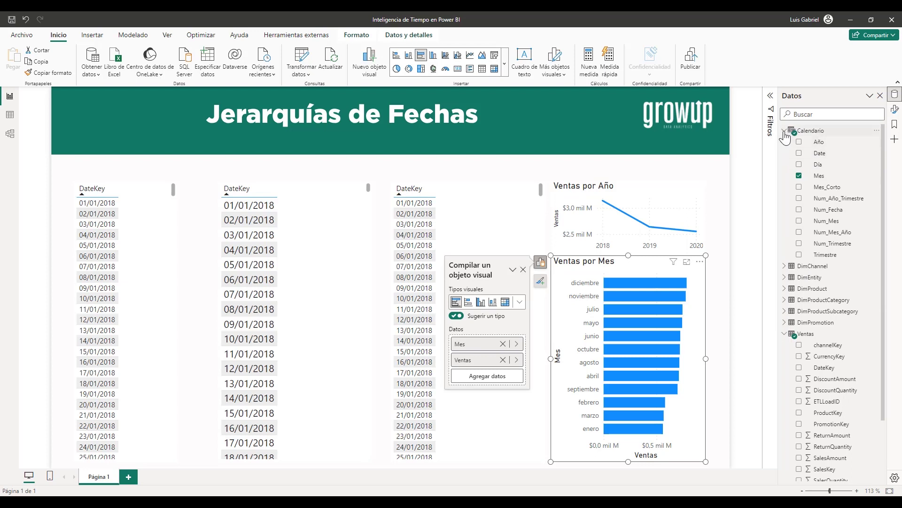
left_click(698, 306)
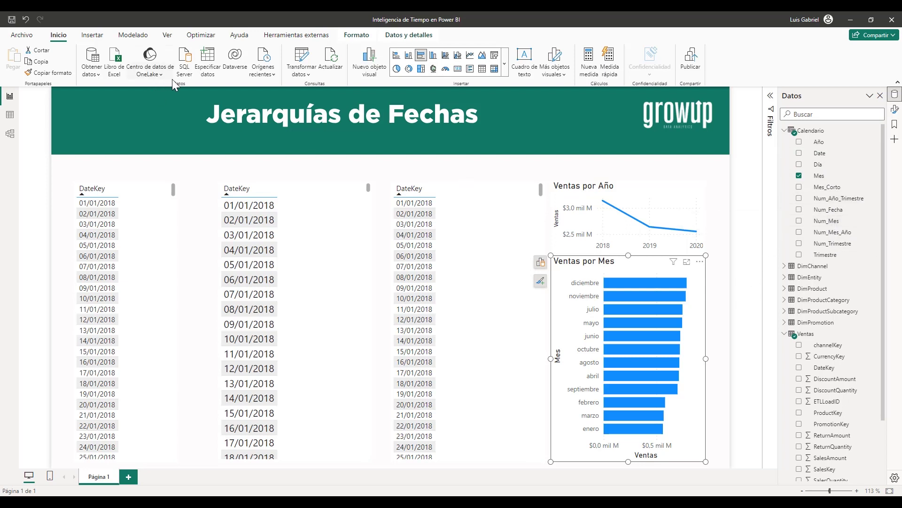
Switch to DAX Studio, examine the table list and the model metrics summary for total size in memory, and return to the Power BI report.
left_click(277, 37)
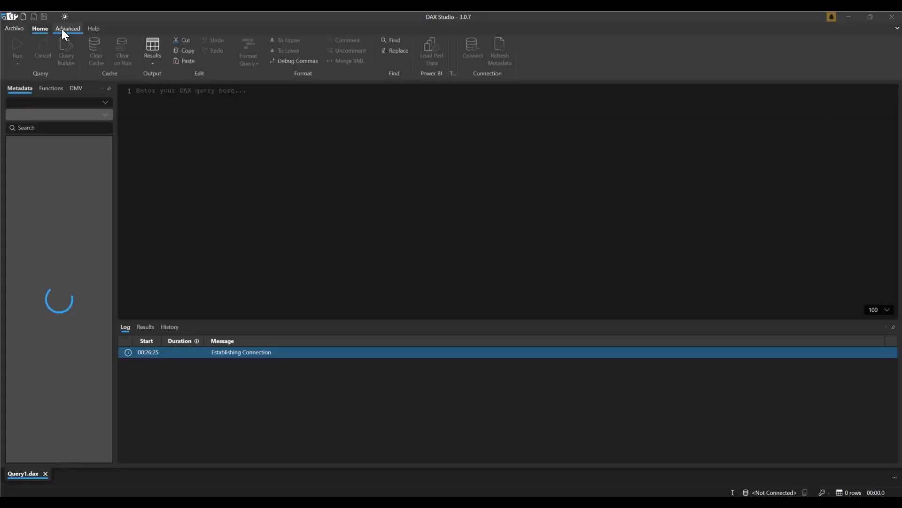
left_click(61, 29)
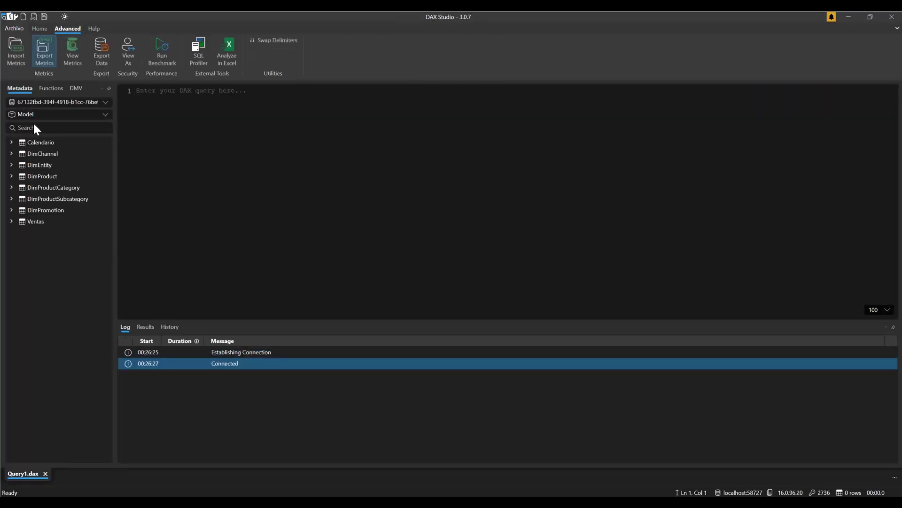
left_click(74, 66)
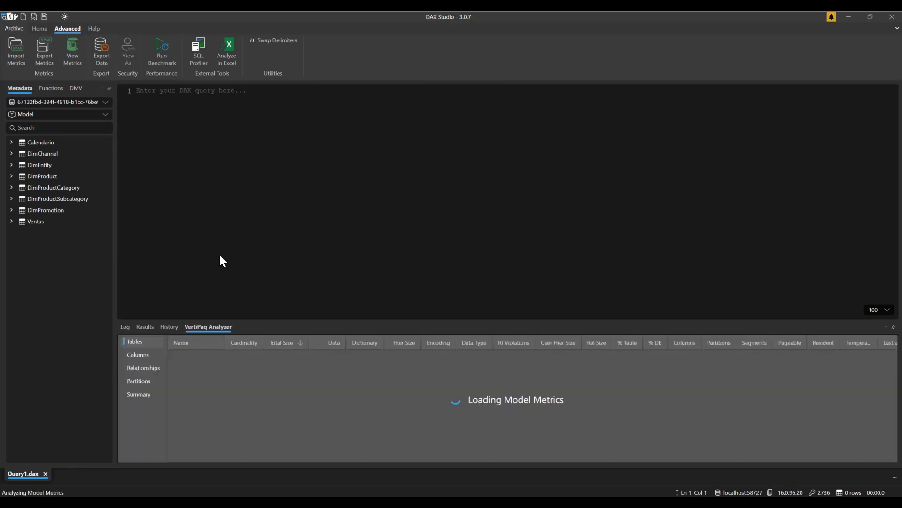
left_click(157, 394)
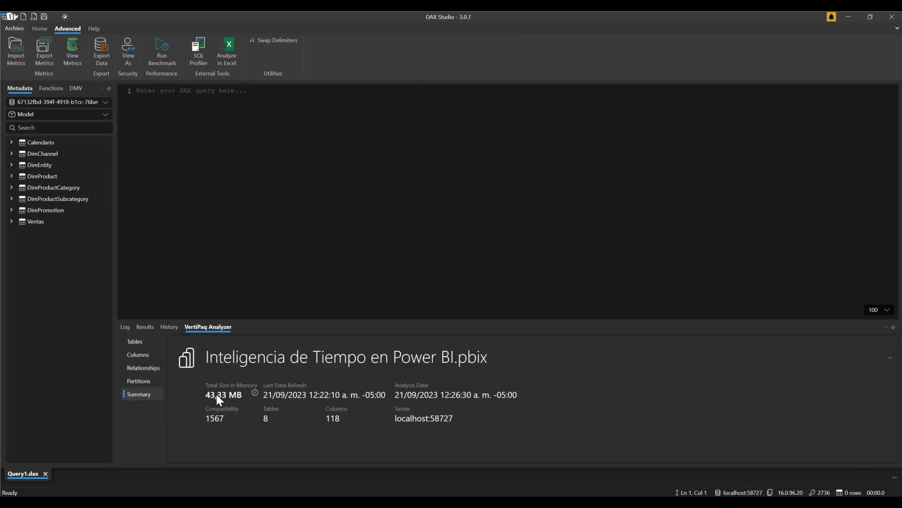
mouse_move(202, 389)
left_mouse_down()
mouse_move(254, 402)
mouse_move(245, 403)
left_mouse_up()
left_click_drag(8, 227, 108, 403)
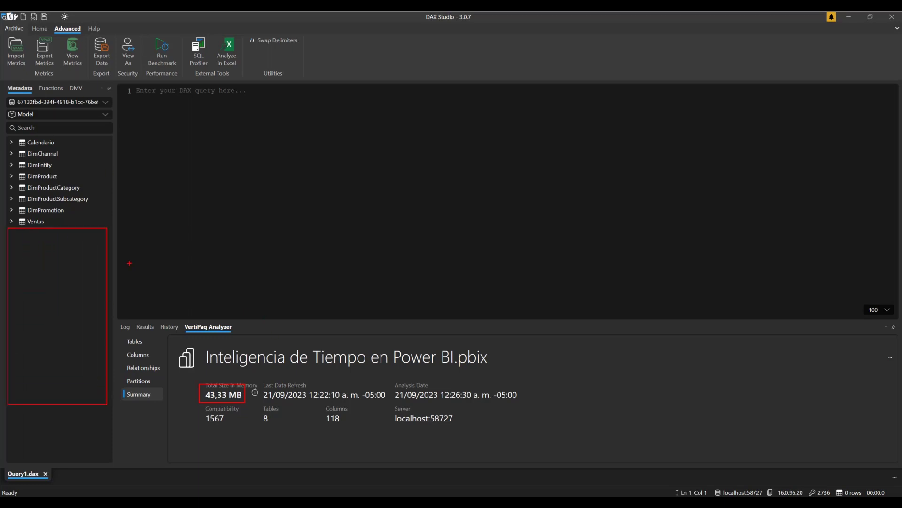
key("Escape")
left_click(851, 17)
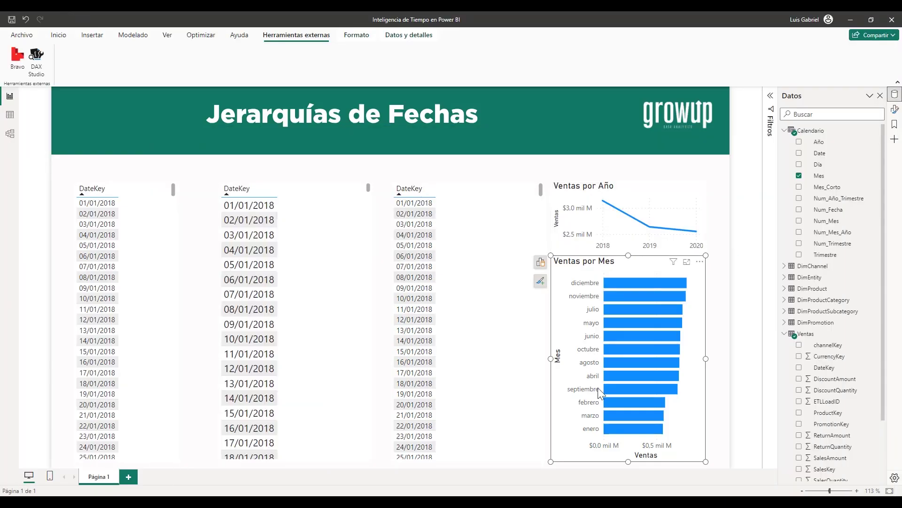
left_click(536, 360)
scroll(536, 359, "down", 5)
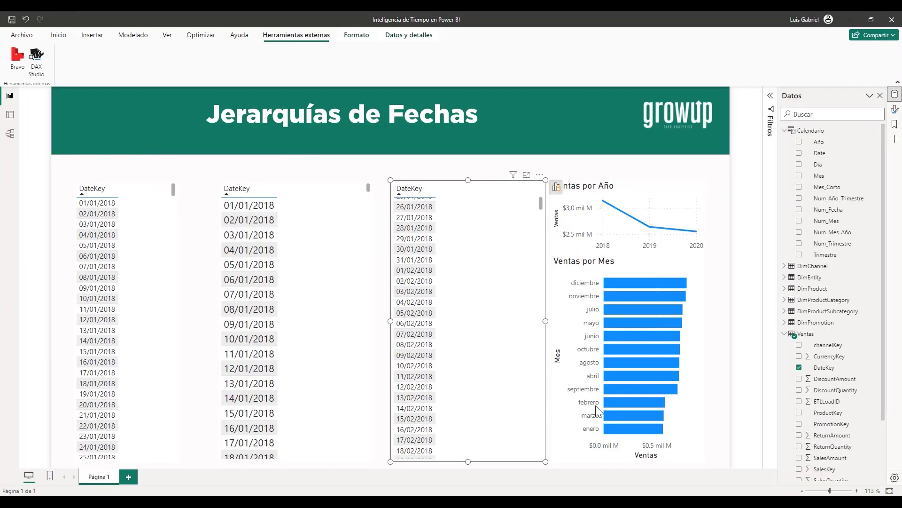
left_click(551, 447)
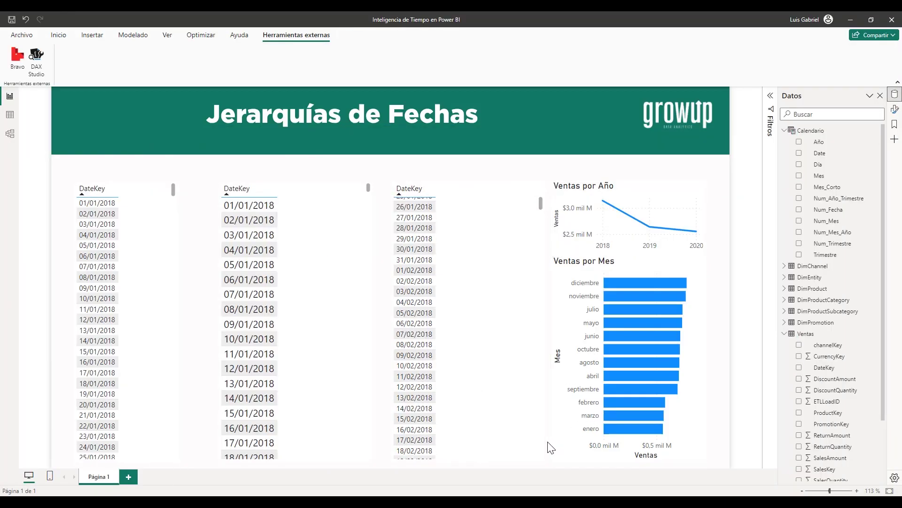